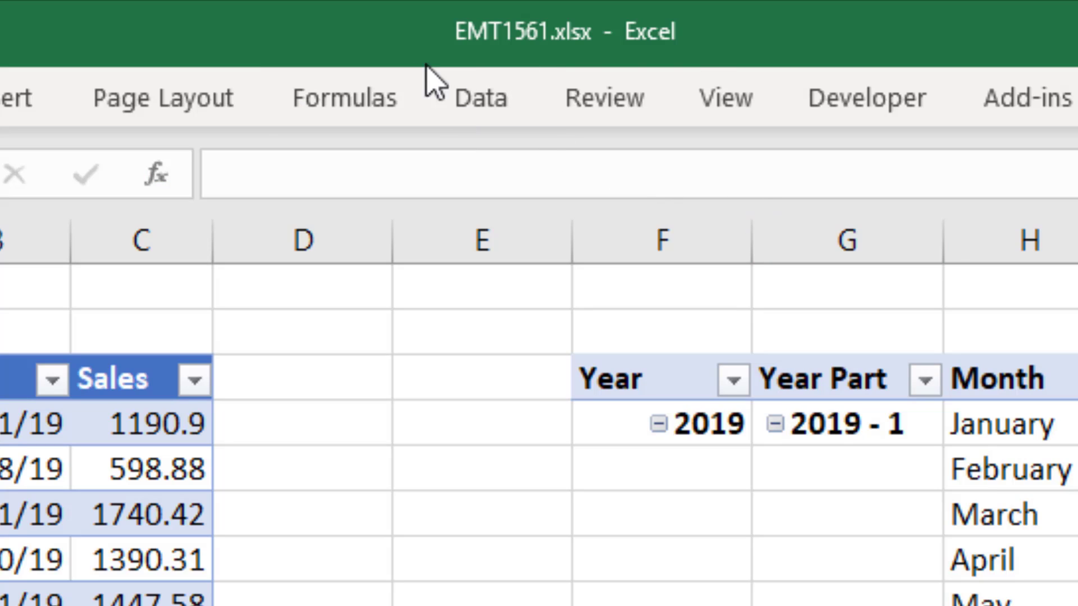
Switch from the Excel workbook to the Power BI report's Total Sales matrix
key("alt+Tab")
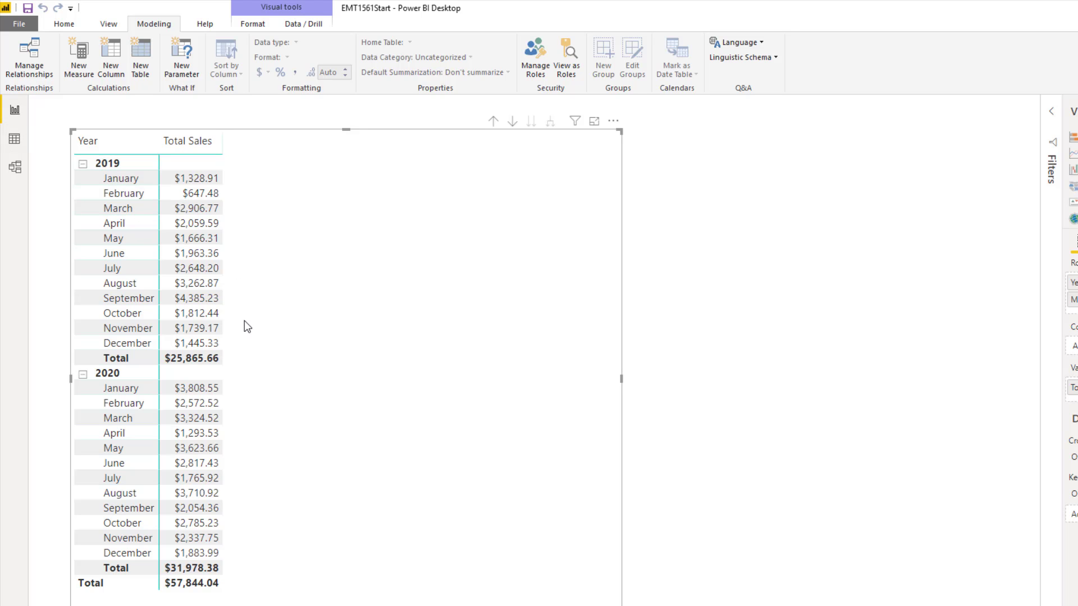
Check the model diagram, then view the dDate table's rows in Data view
left_click(15, 167)
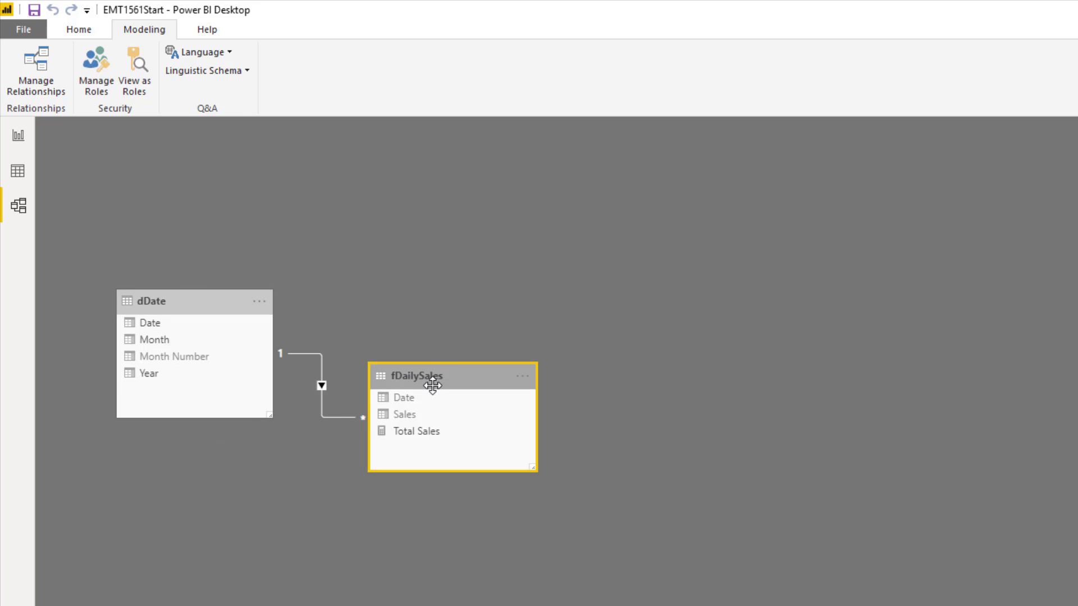
left_click(18, 171)
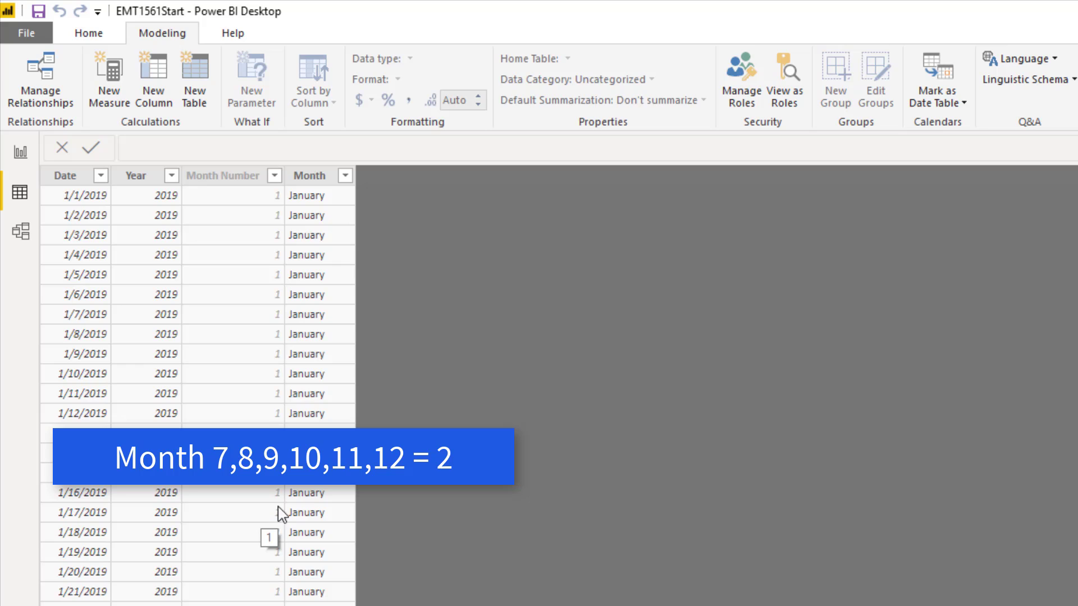
Start a Year Part calculated column in dDate as dDate[Year]&" - "&
left_click(151, 82)
type("Year Part ")
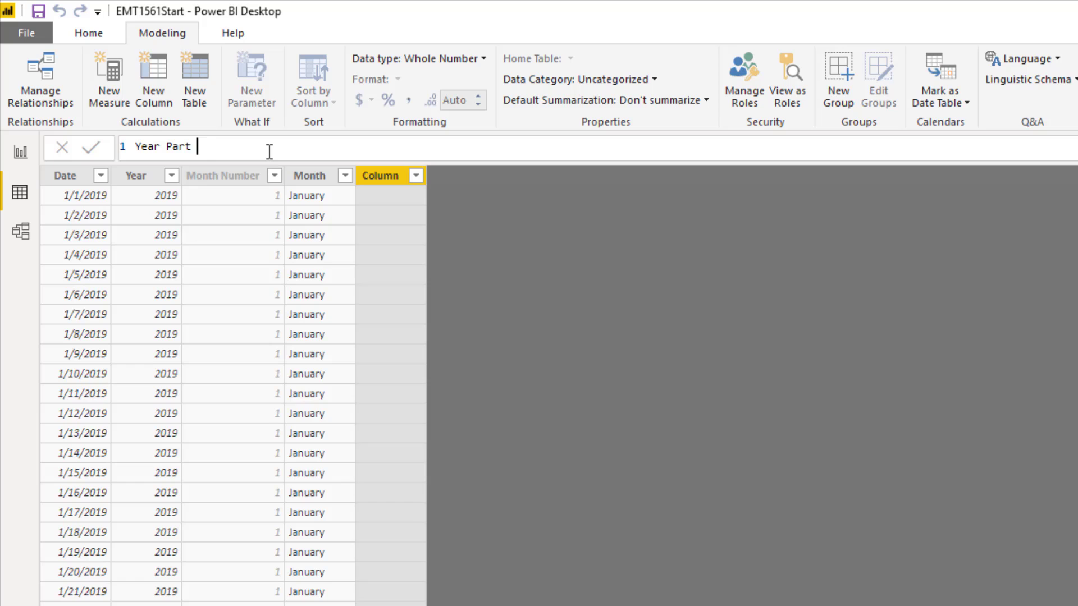
type("= dd")
key("Down")
key("Down")
key("Down")
key("Down")
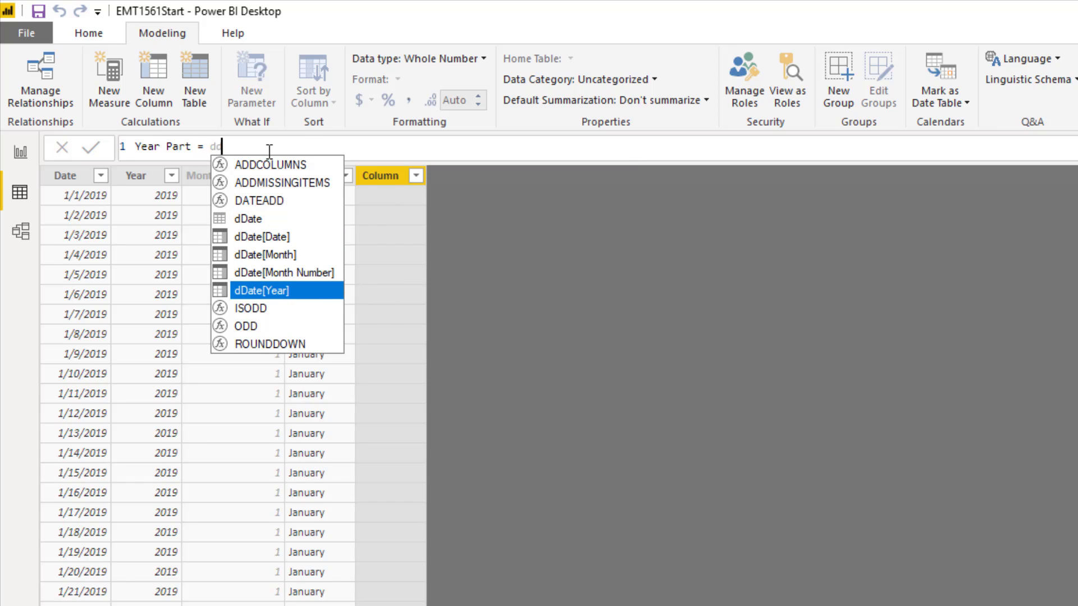
key("Tab")
type("&")
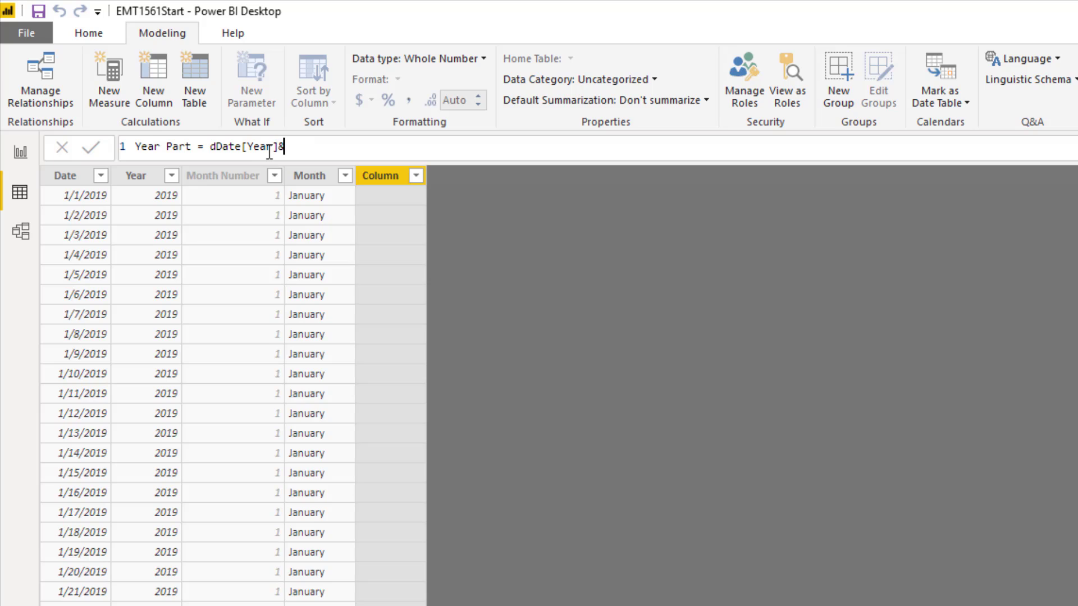
type("\" - \"&")
Complete it with (dDate[Month Number]>6)+1 and check that July shows 2019 - 2
type("(d")
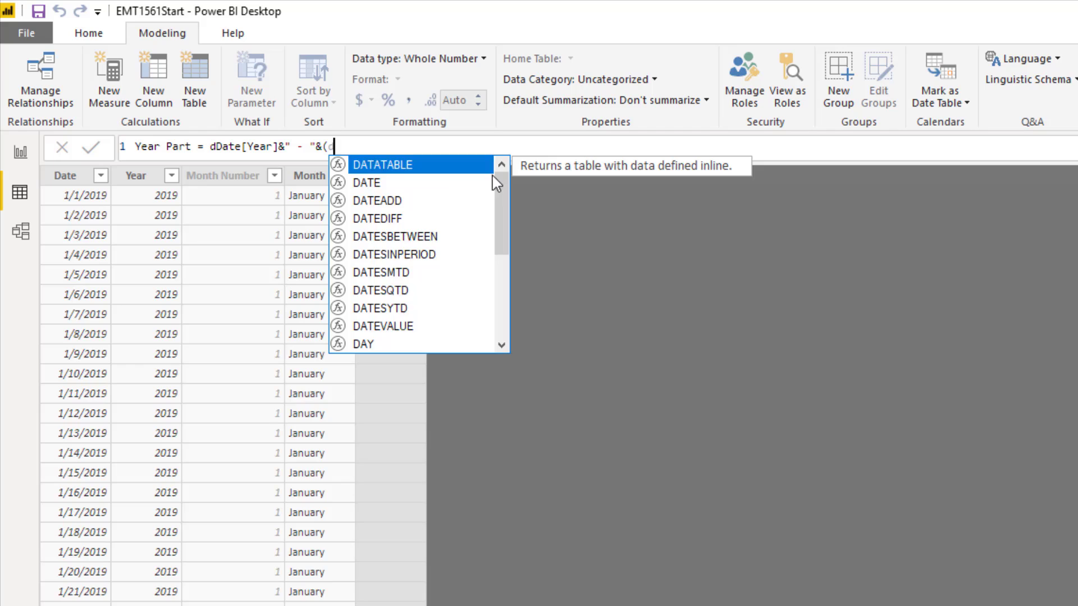
type("d")
key("Down")
key("Down")
key("Down")
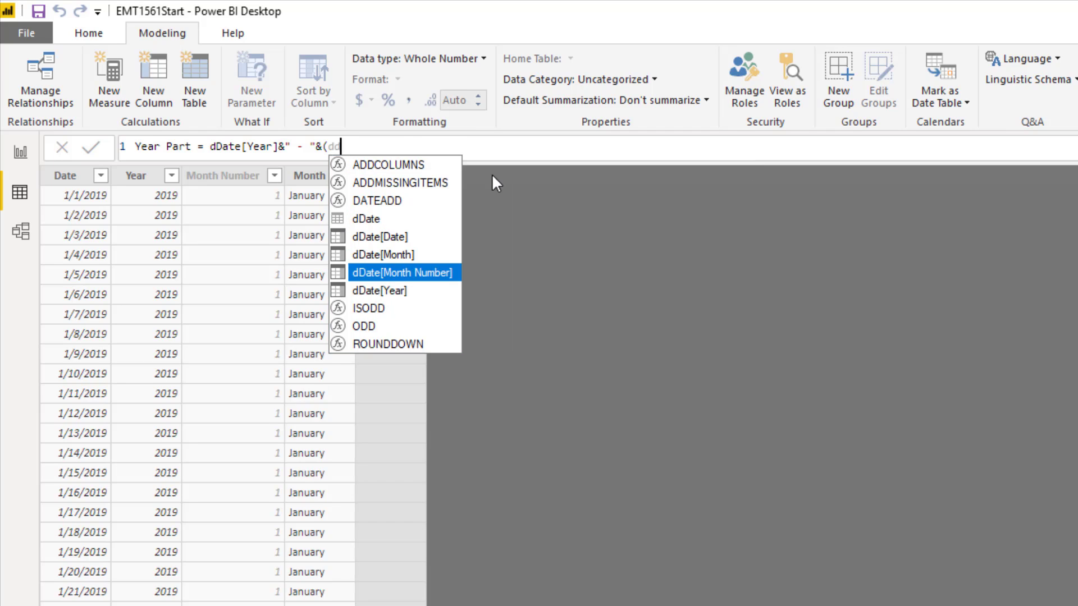
key("Tab")
type(")")
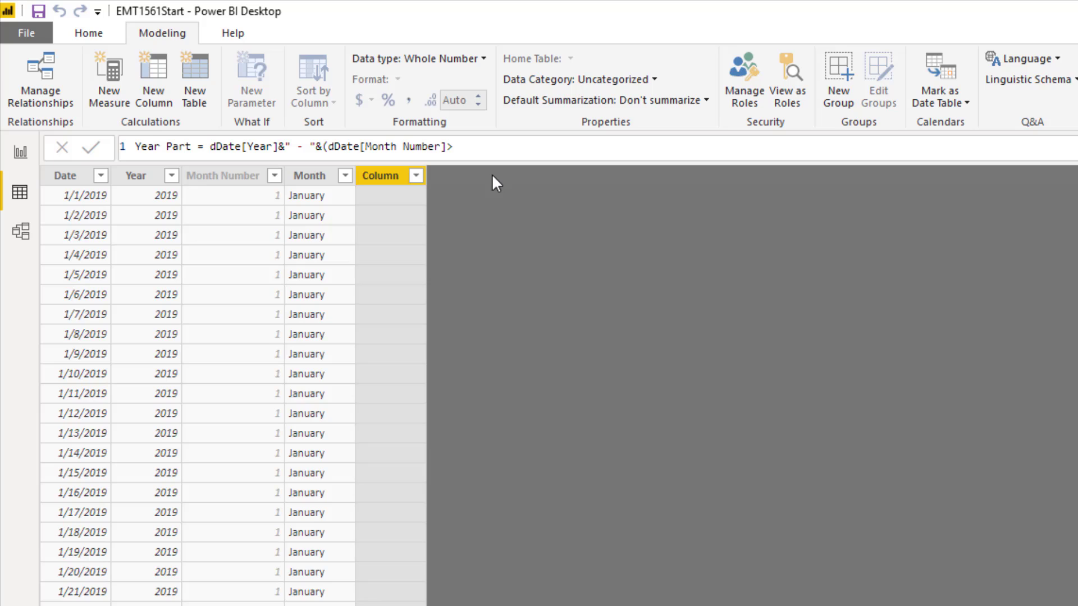
type("6)")
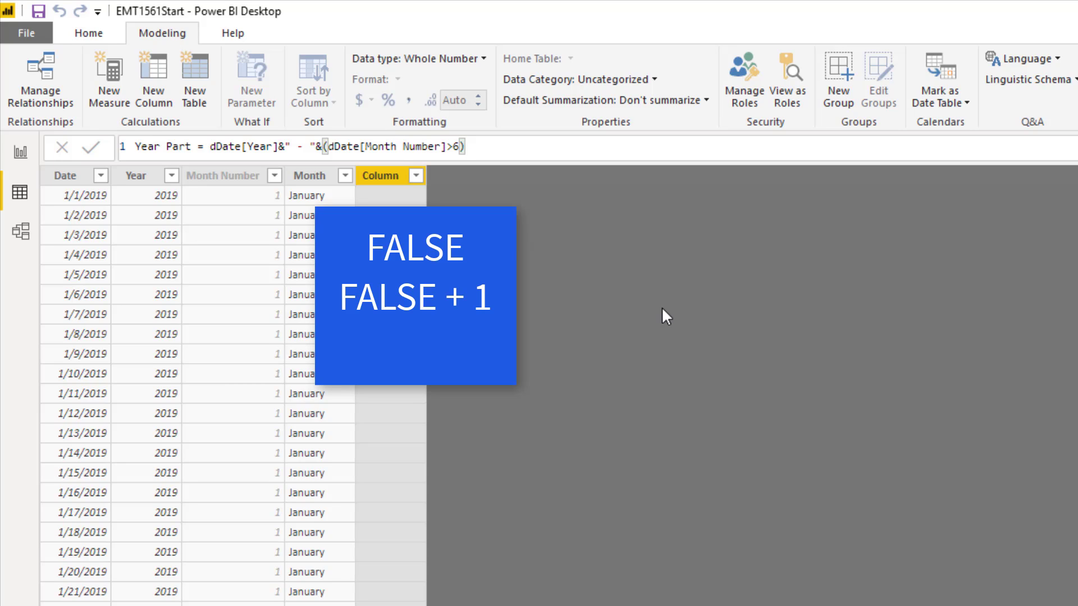
type("+1")
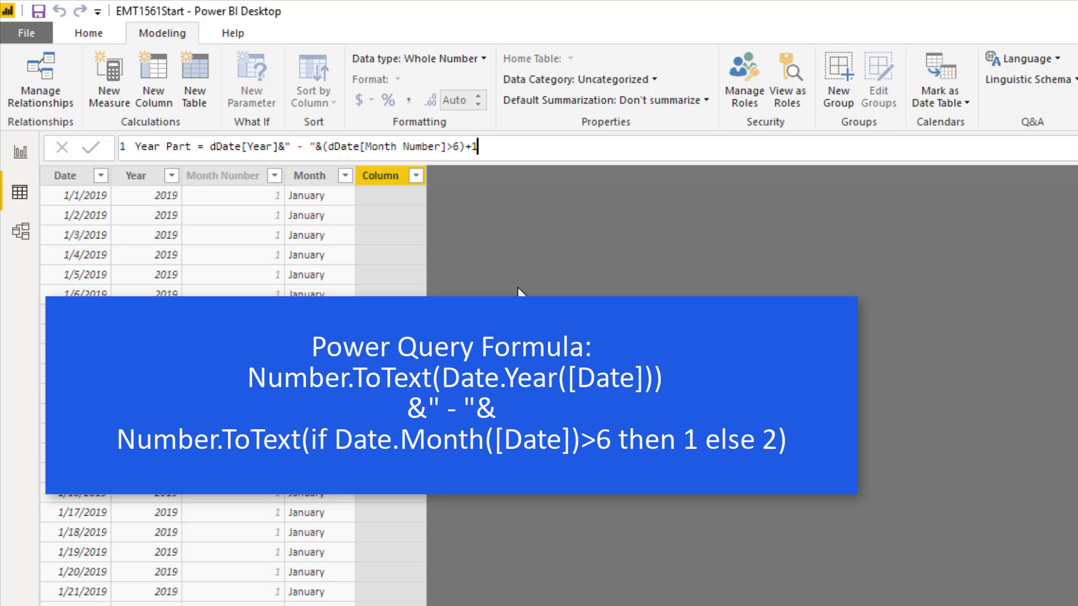
key("Return")
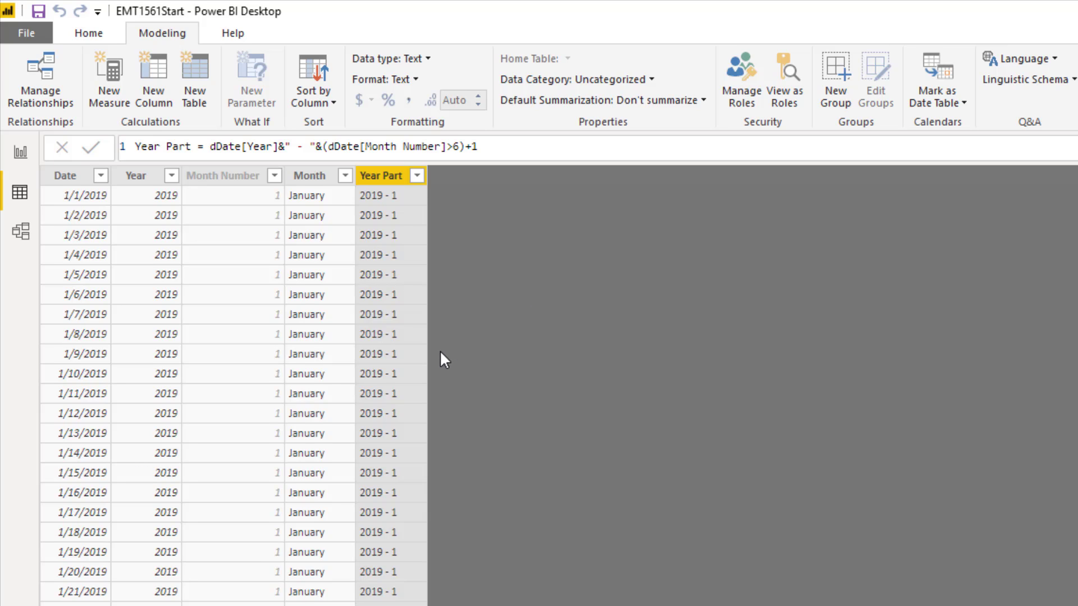
scroll(363, 392, "down", 15)
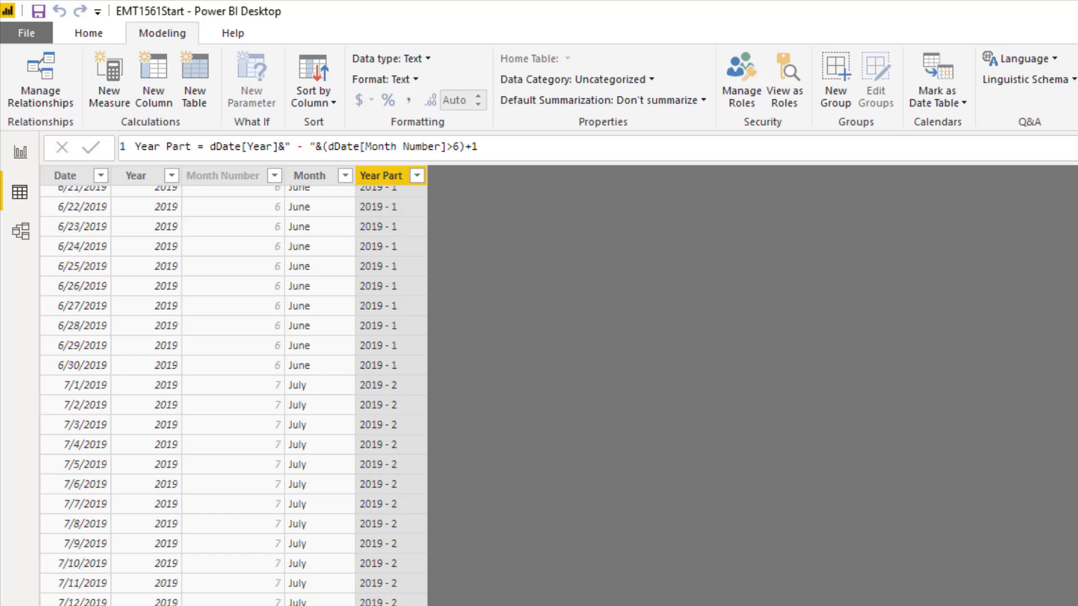
scroll(225, 393, "up", 20)
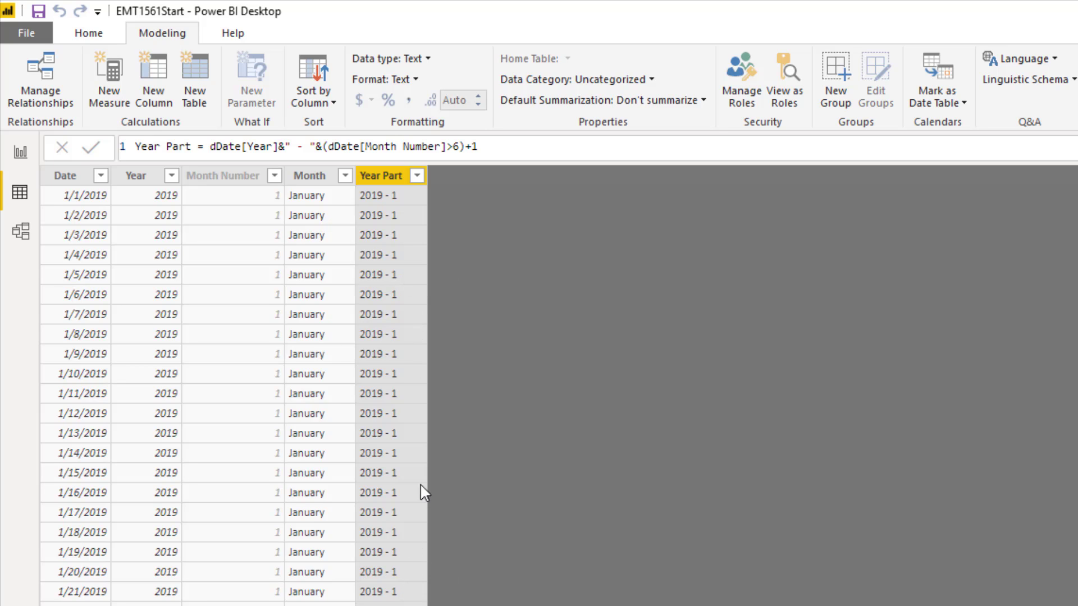
Back in the report, add Year Part to the matrix rows between Year and Month
left_click(20, 151)
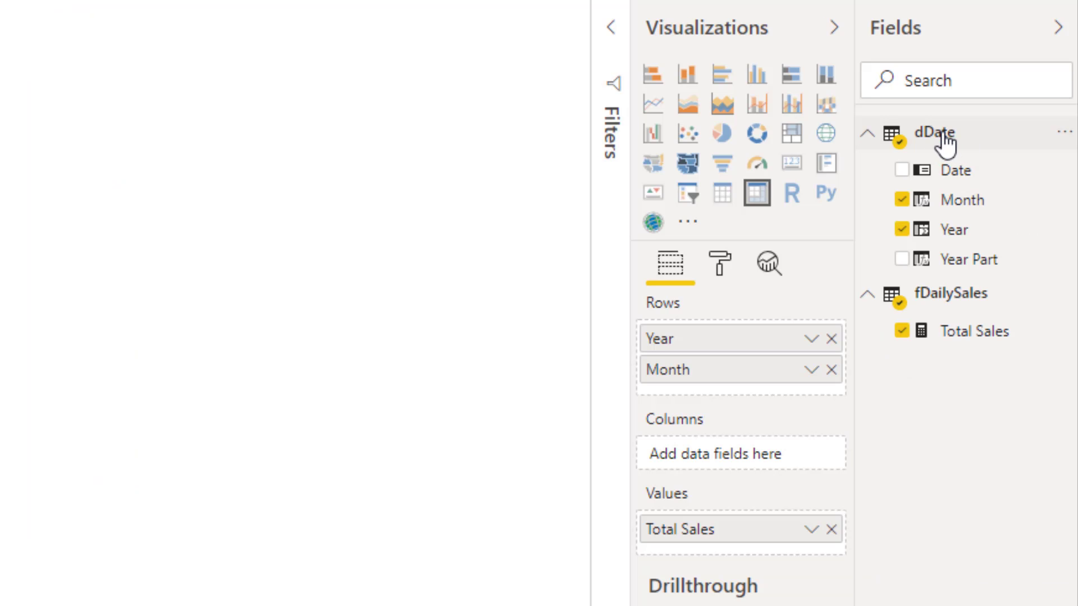
left_click_drag(963, 261, 716, 362)
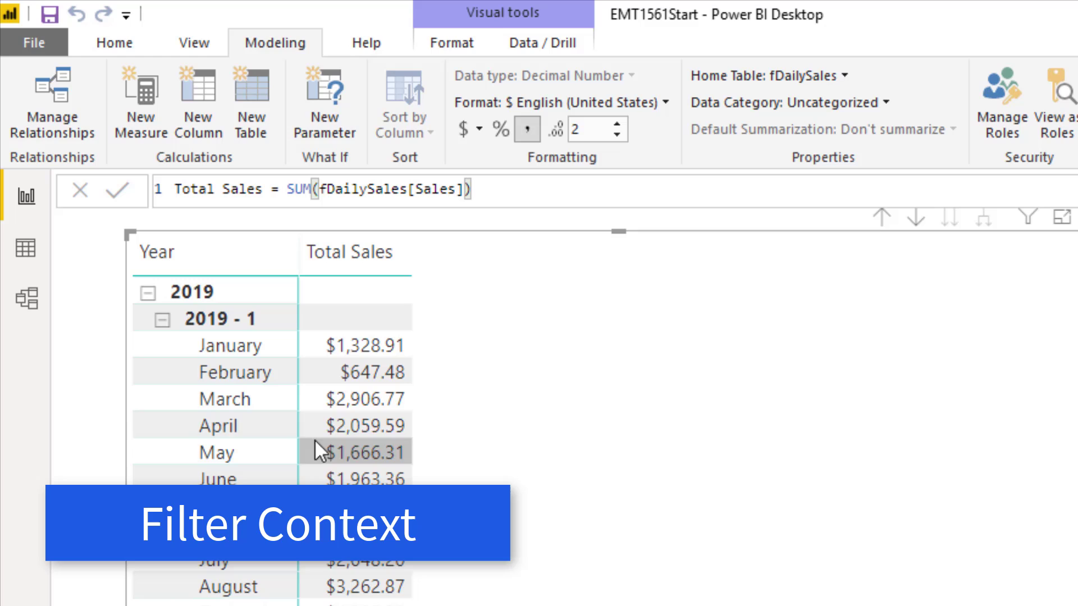
left_click(262, 428)
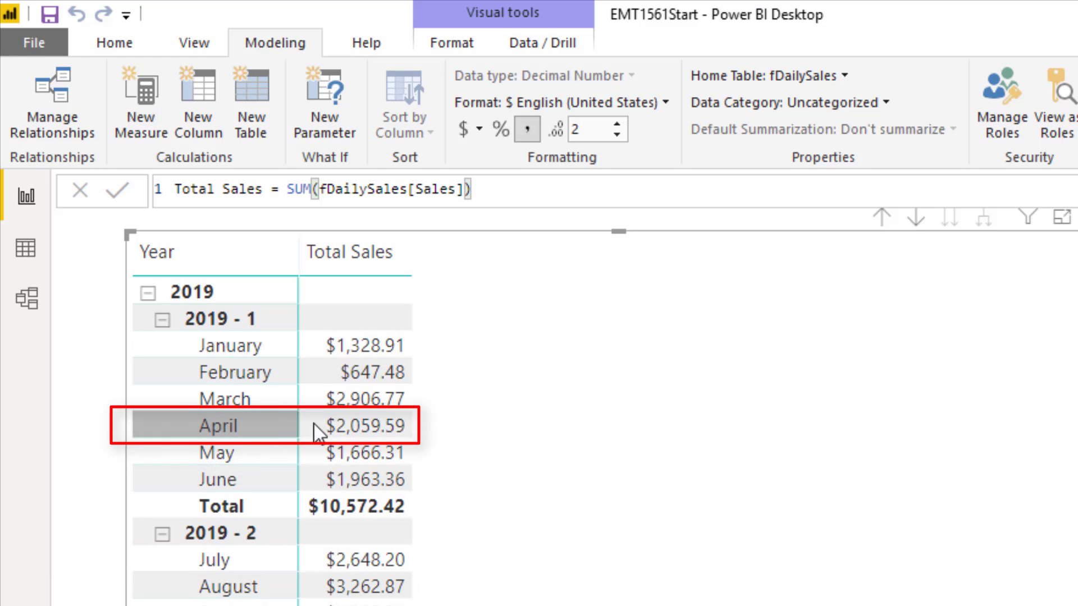
left_click(378, 422)
left_click(190, 425)
left_click(369, 426)
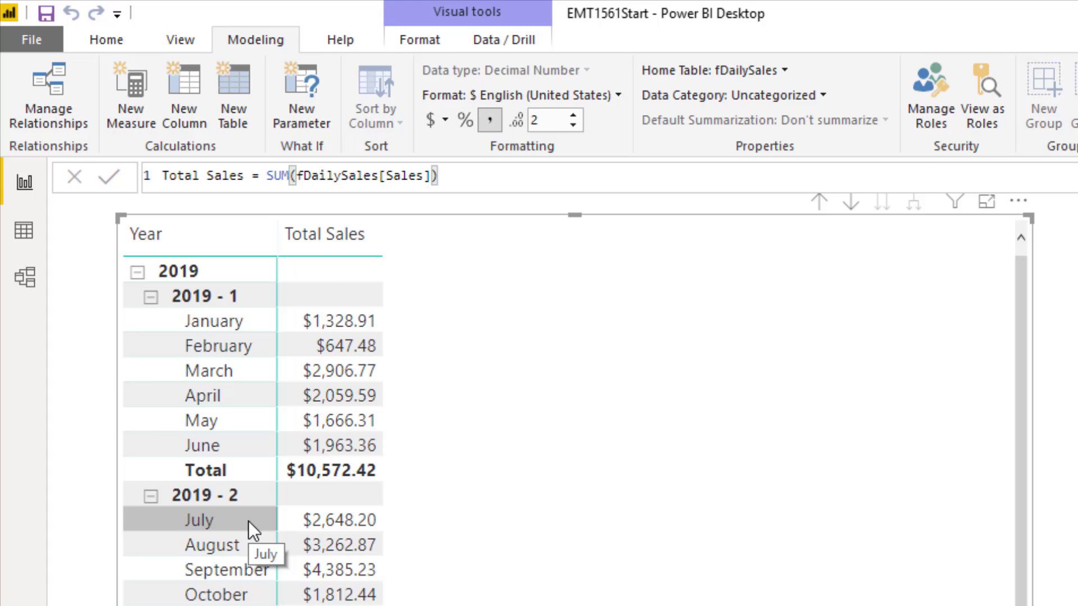
Start a new measure named 1/2 Year Running Total using CALCULATE
left_click(940, 301)
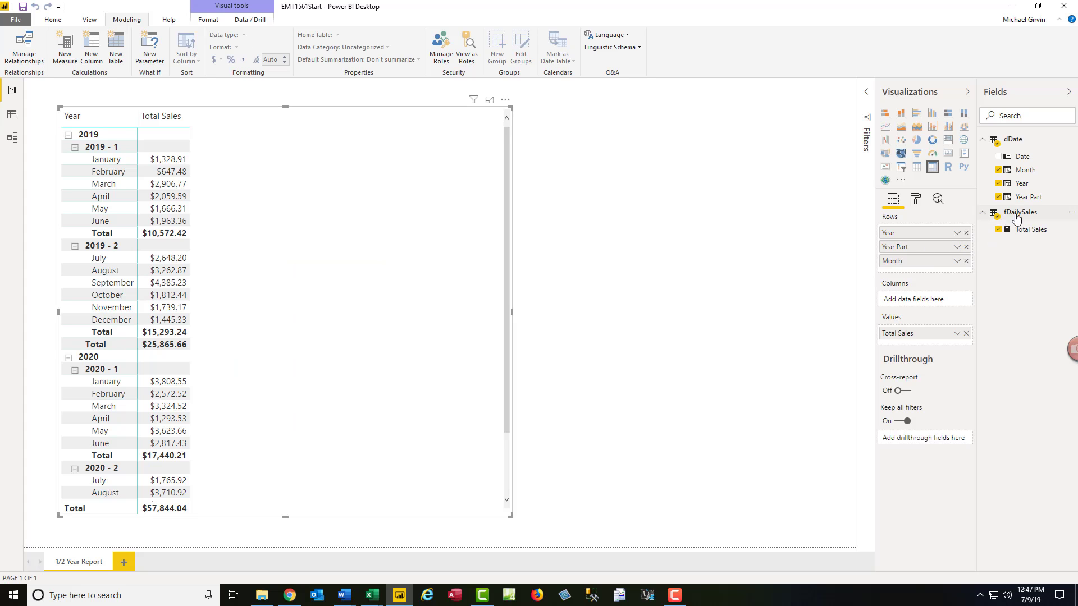
left_click(1017, 218)
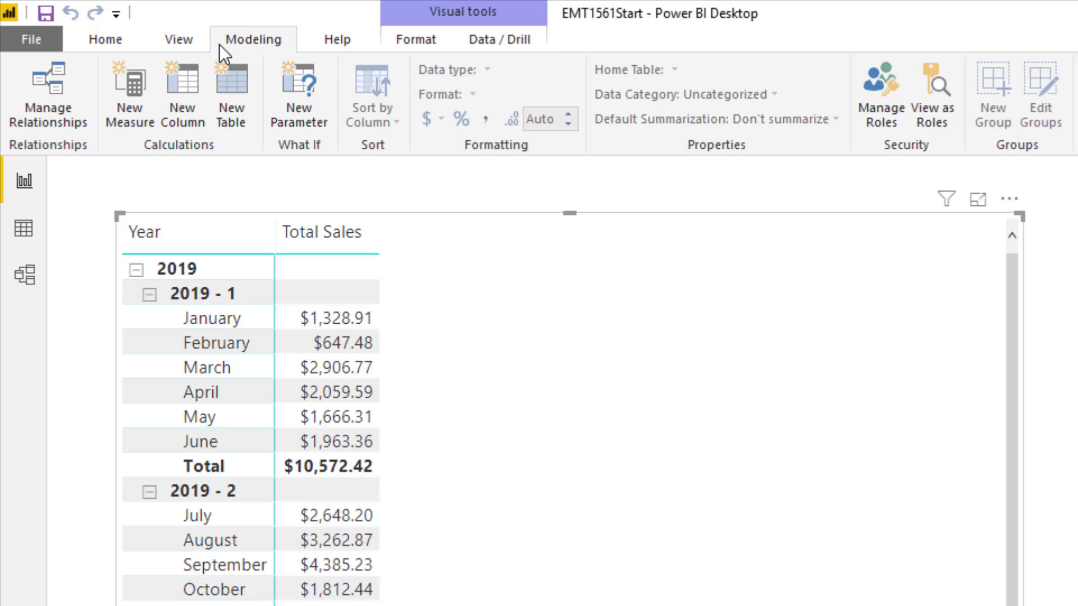
left_click(139, 106)
type("1/2 Year Running T")
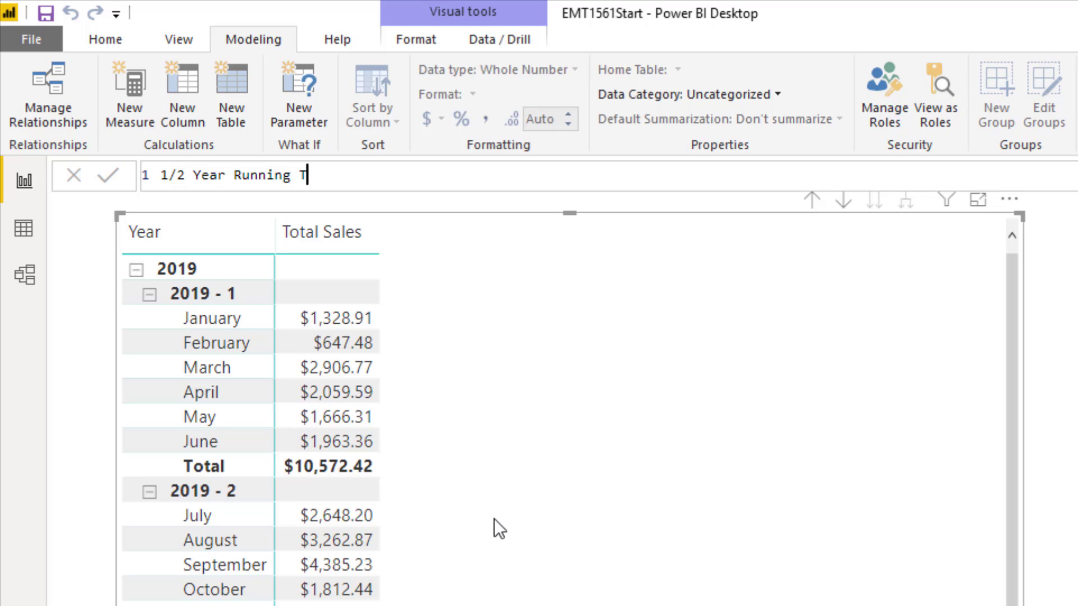
type("otal =")
type("c")
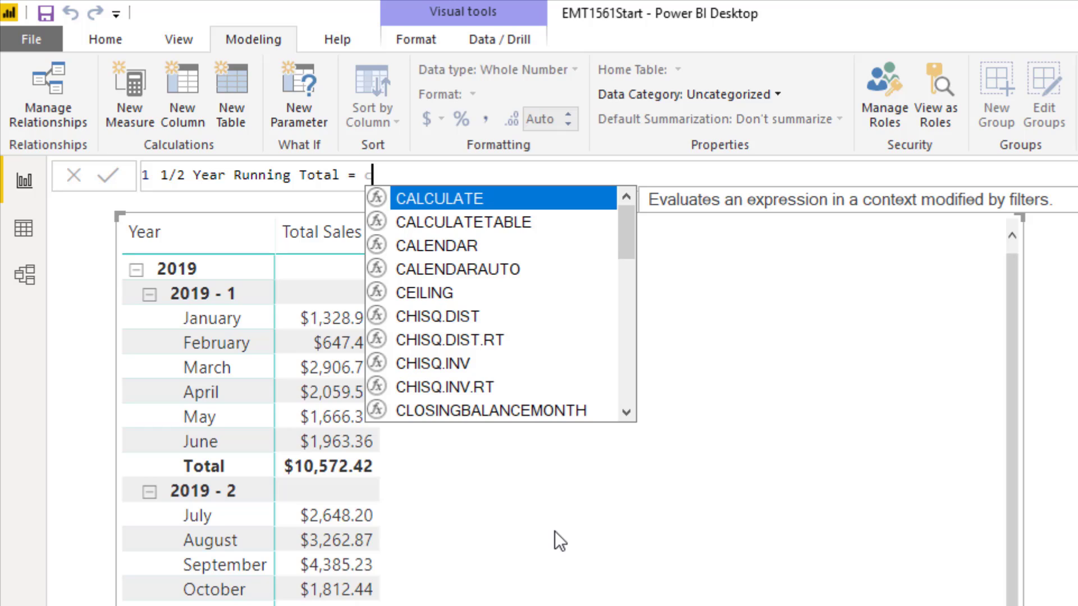
key("Tab")
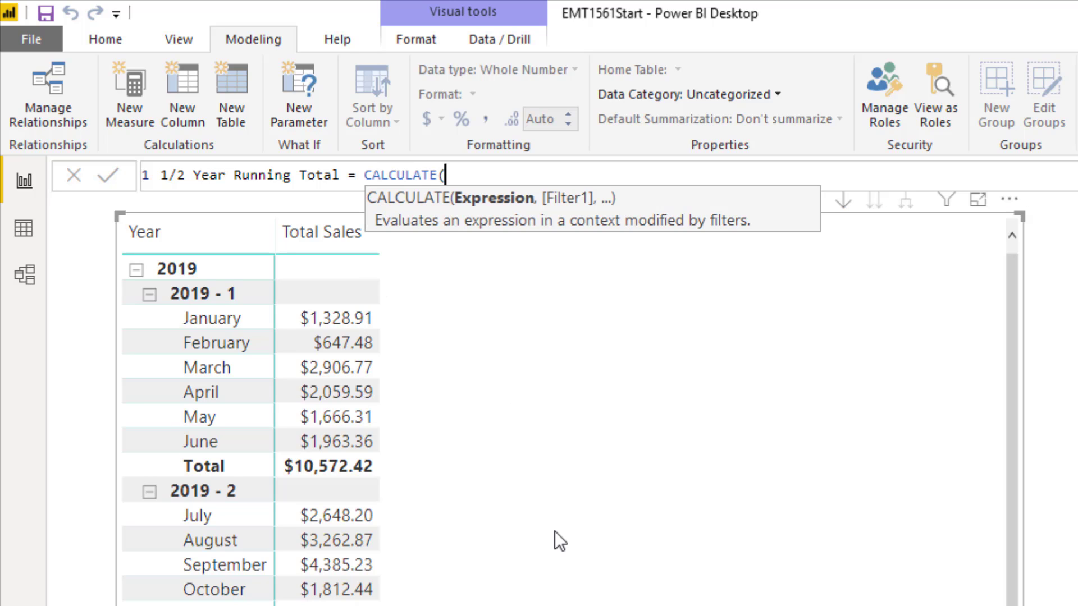
Continue the formula with [Total Sales],FILTER(dDate
type("[")
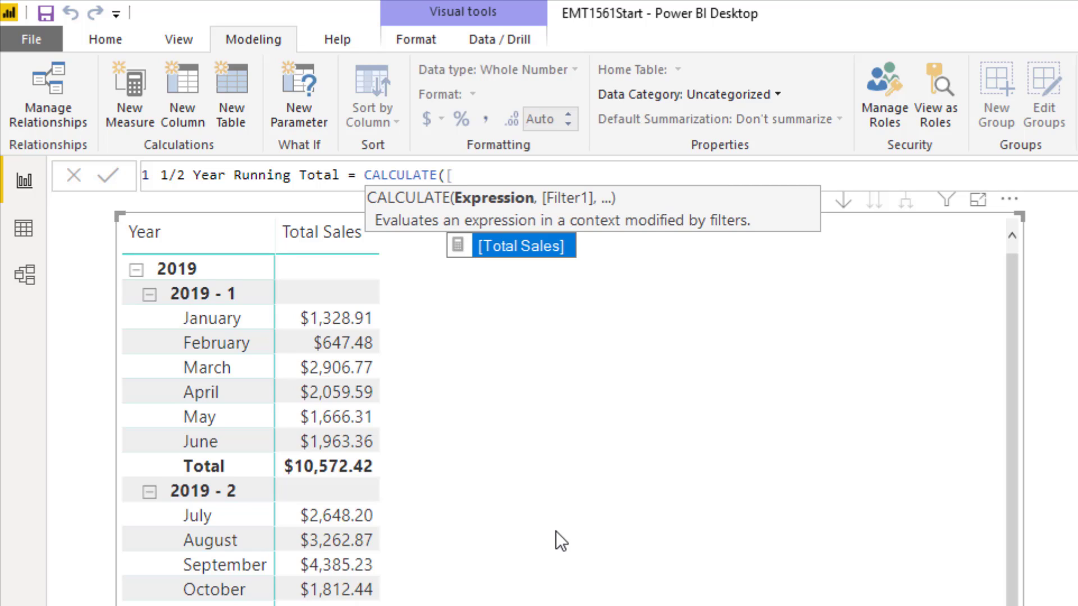
key("Tab")
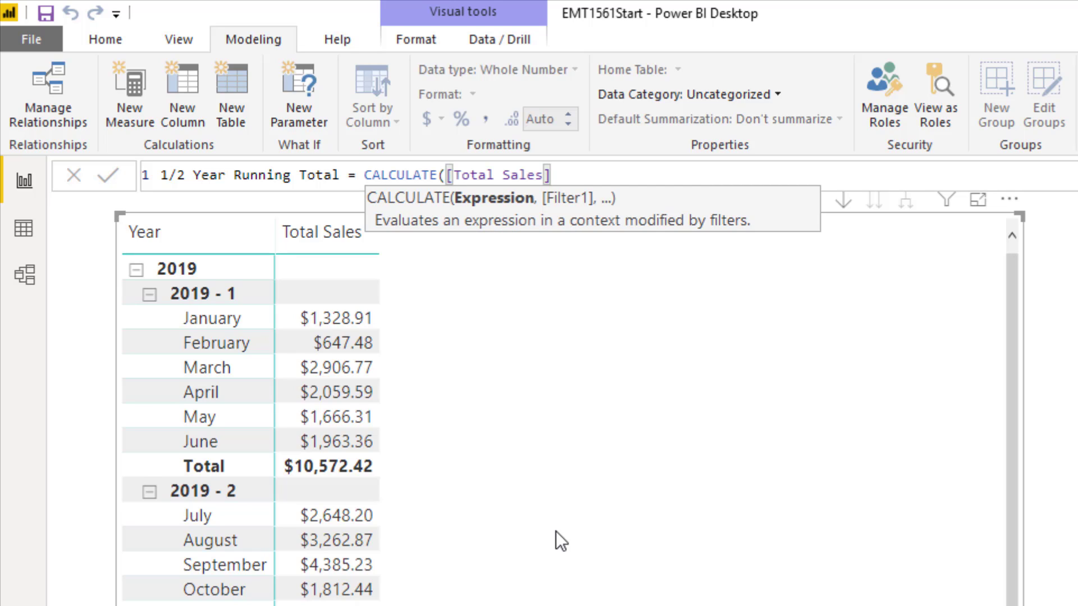
type(",")
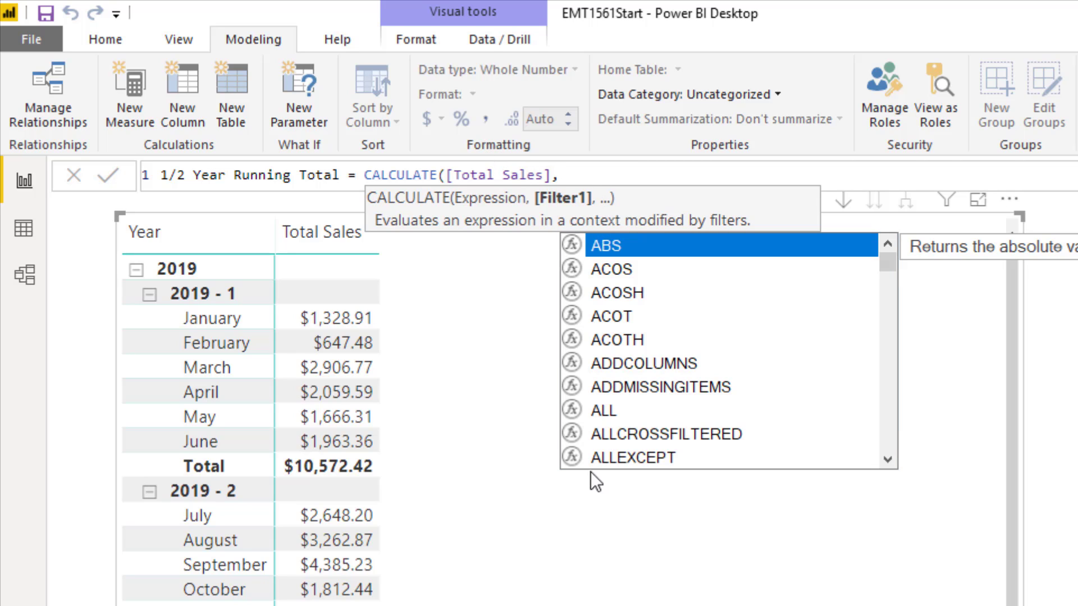
type("filt")
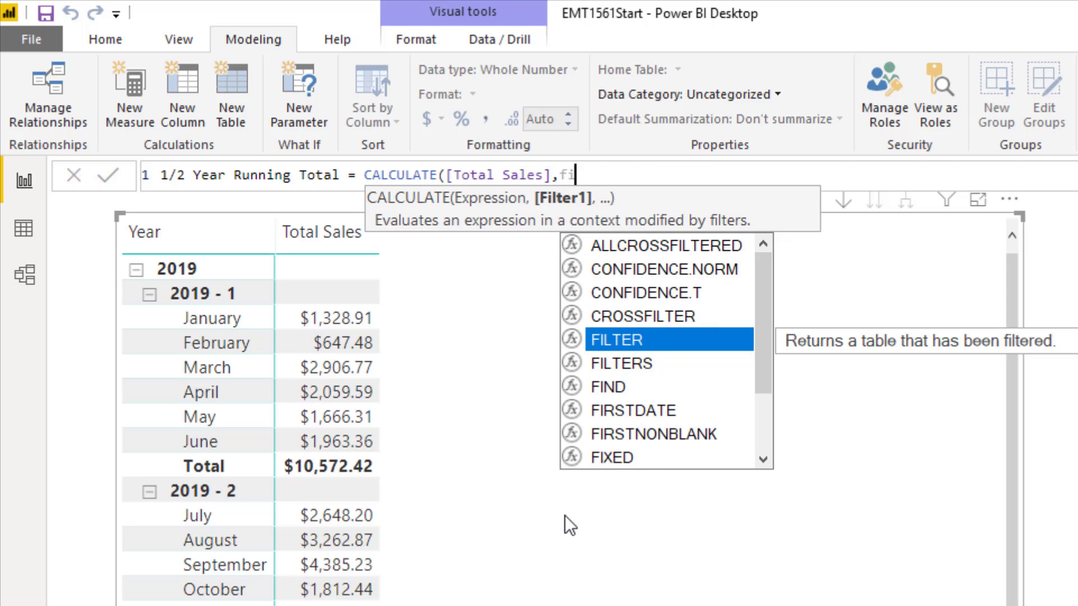
key("Tab")
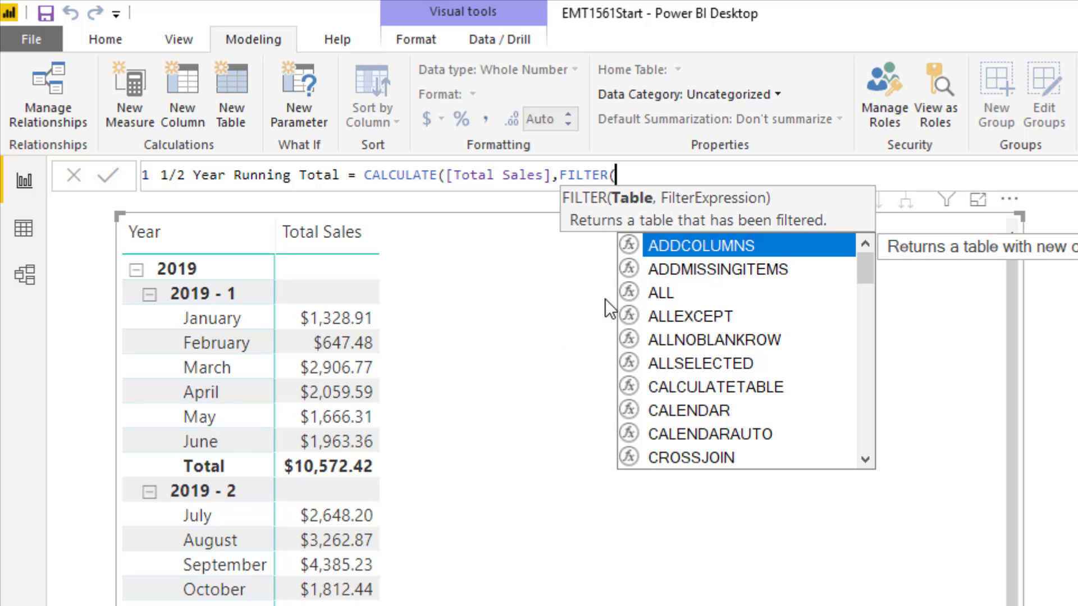
type("dDate")
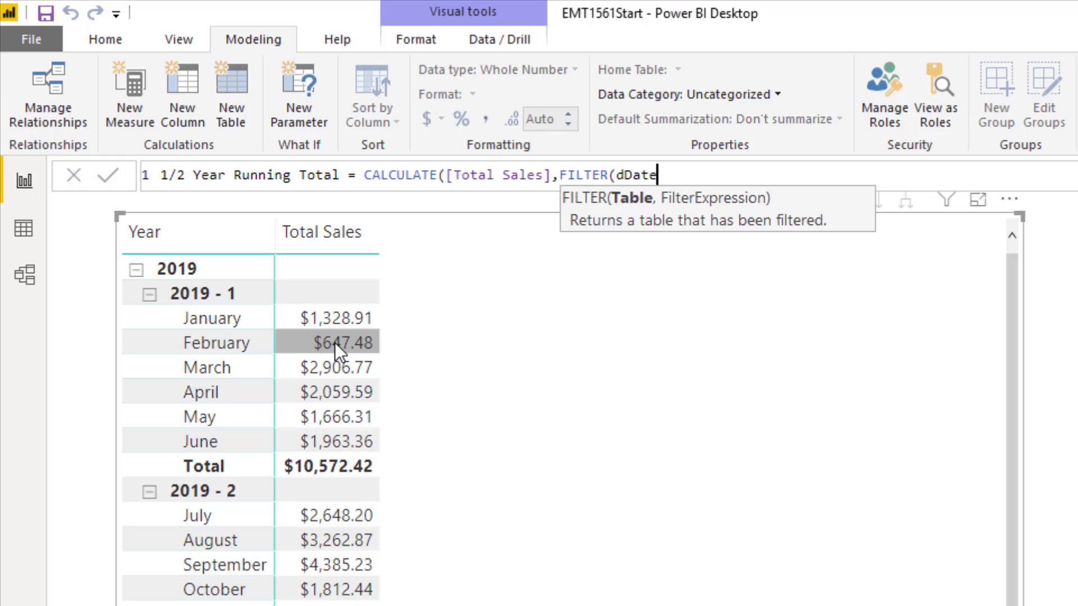
Wrap dDate inside ALL() as the FILTER table argument
left_click(618, 171)
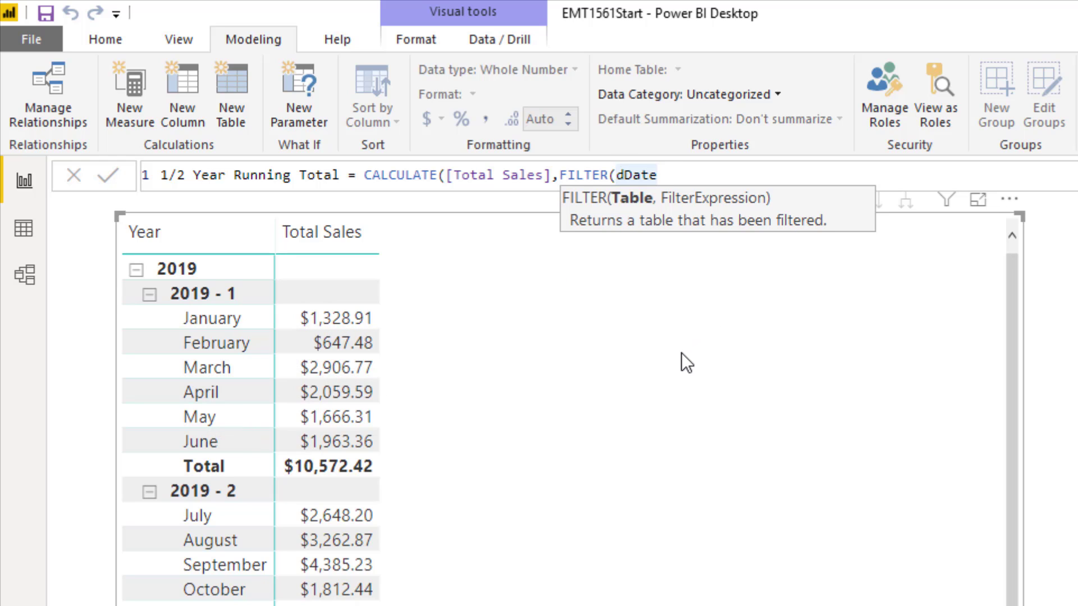
type("ALL(")
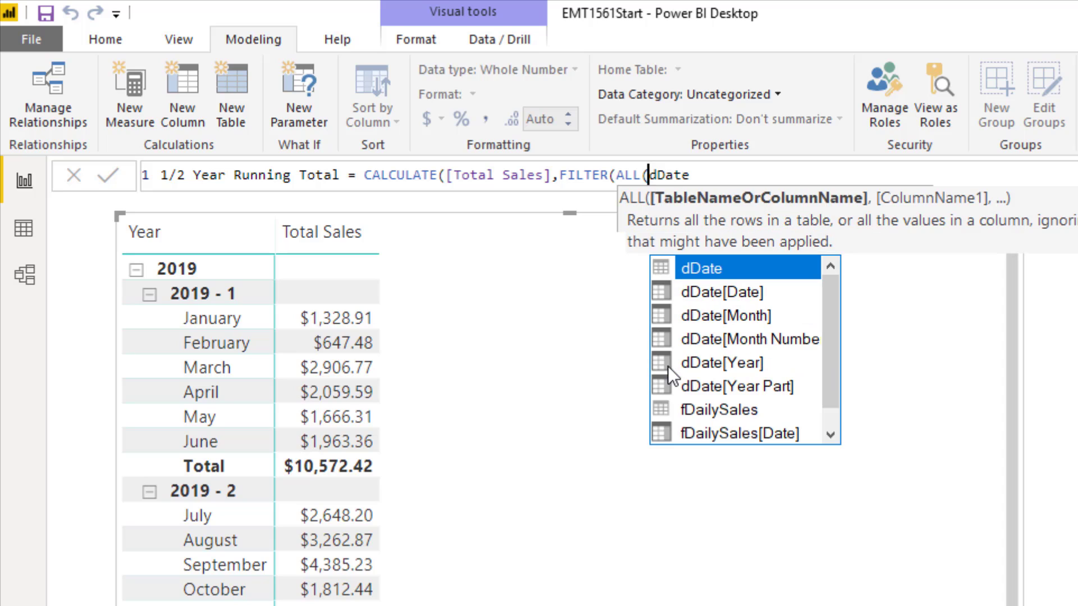
left_click(730, 177)
key("Escape")
type(")")
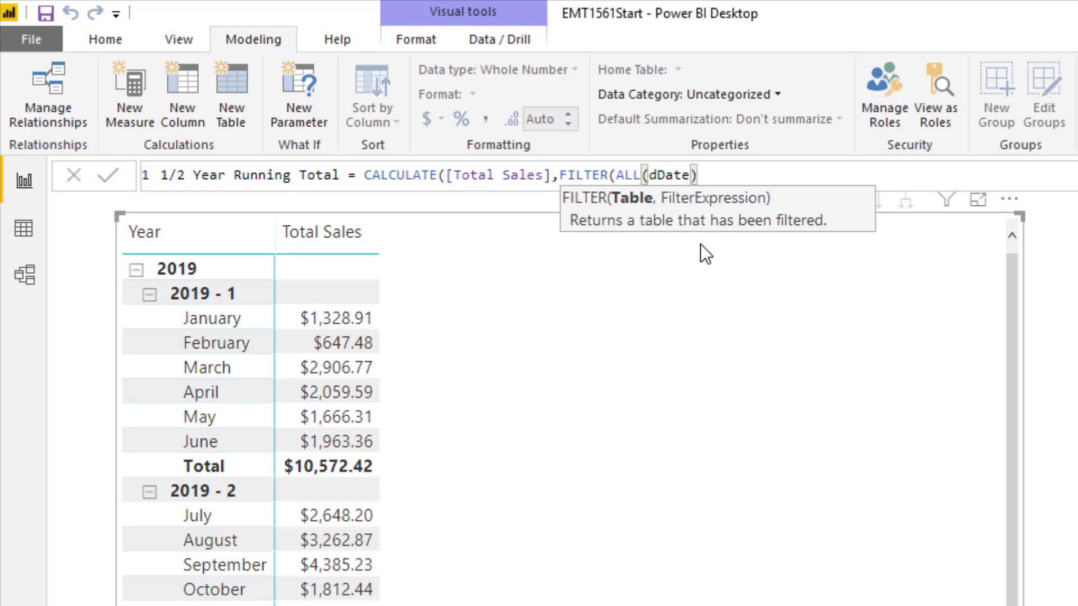
type(",")
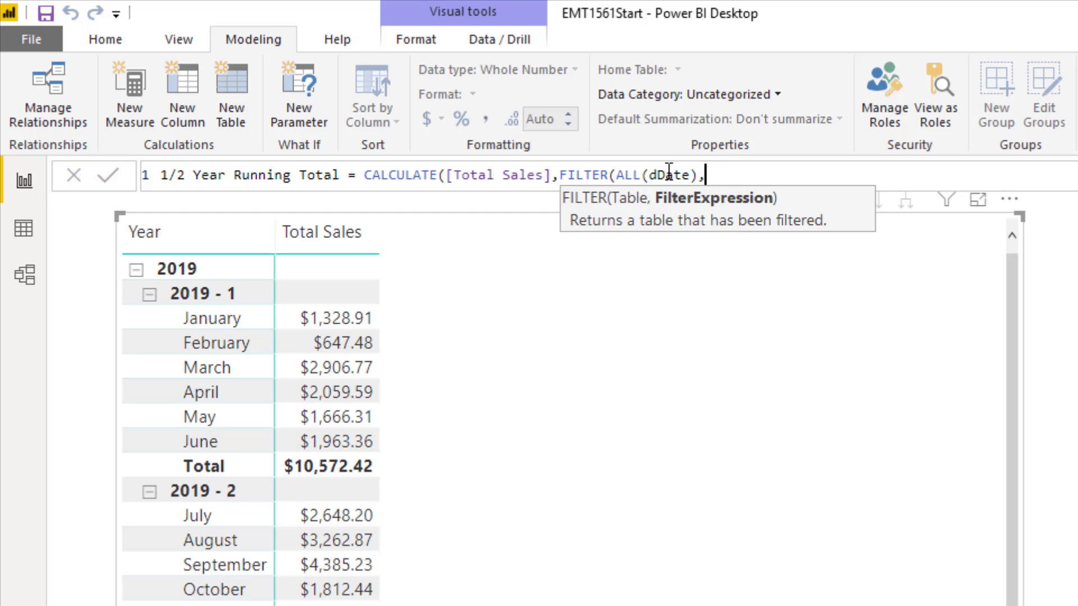
Add the condition dDate[Date]<=MAX(dDate[Date]) and close the brackets
type("dDate[Date]")
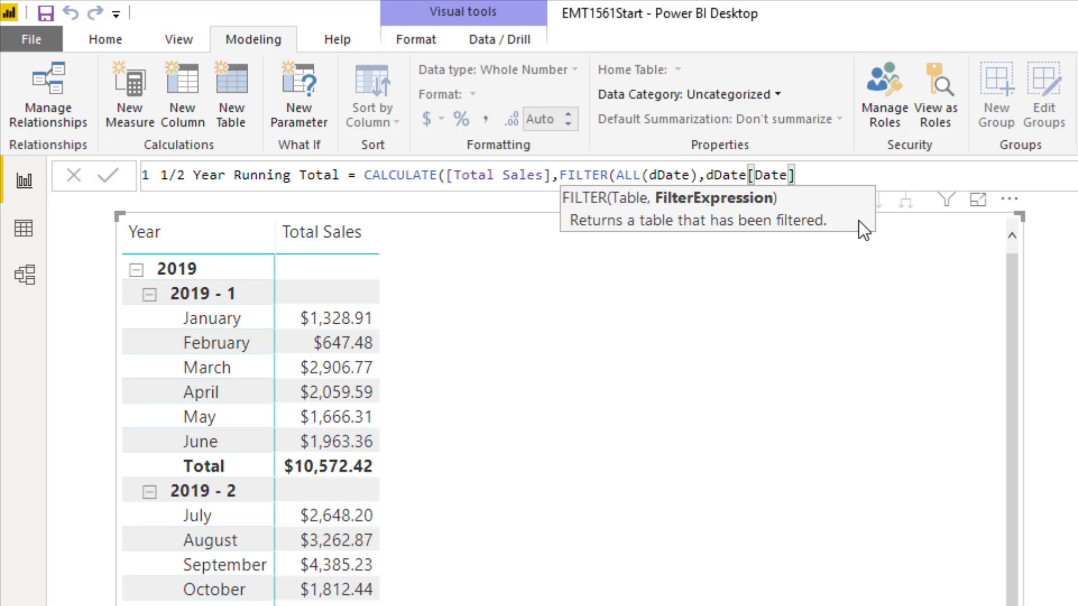
type("<=")
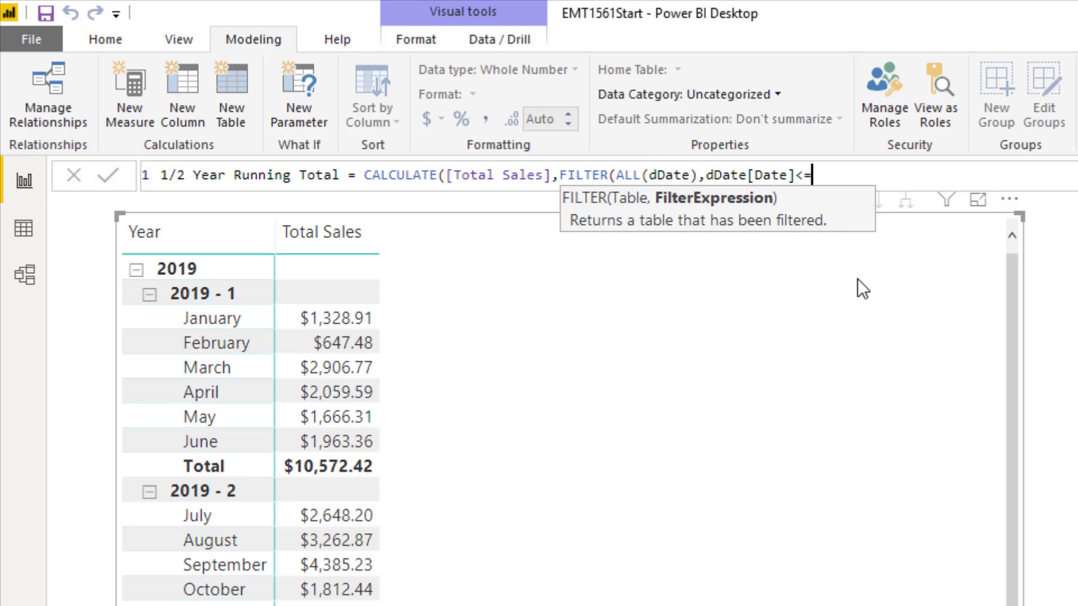
type("max")
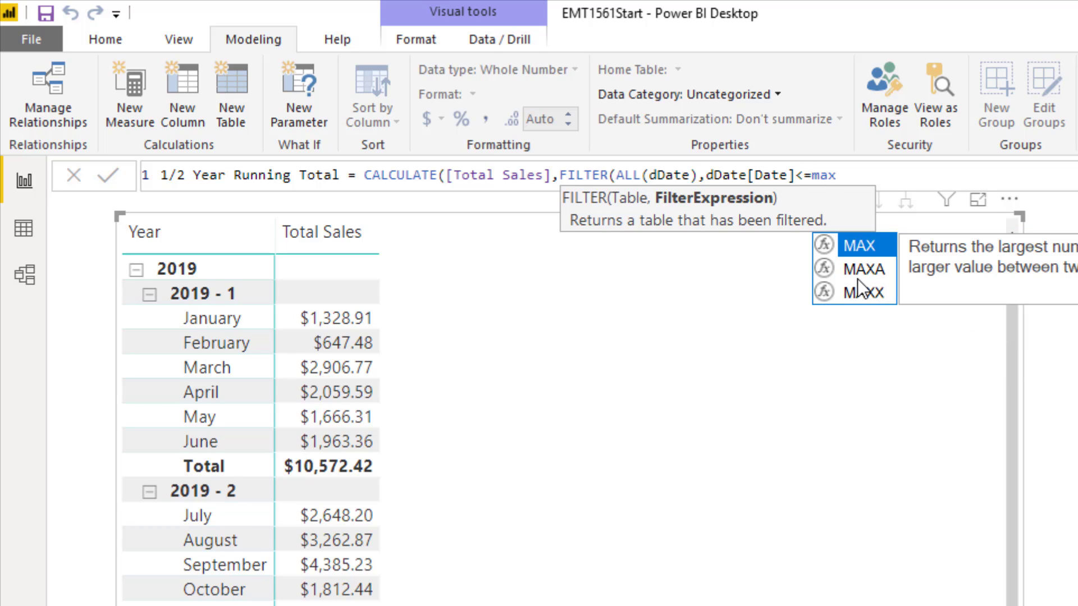
key("Tab")
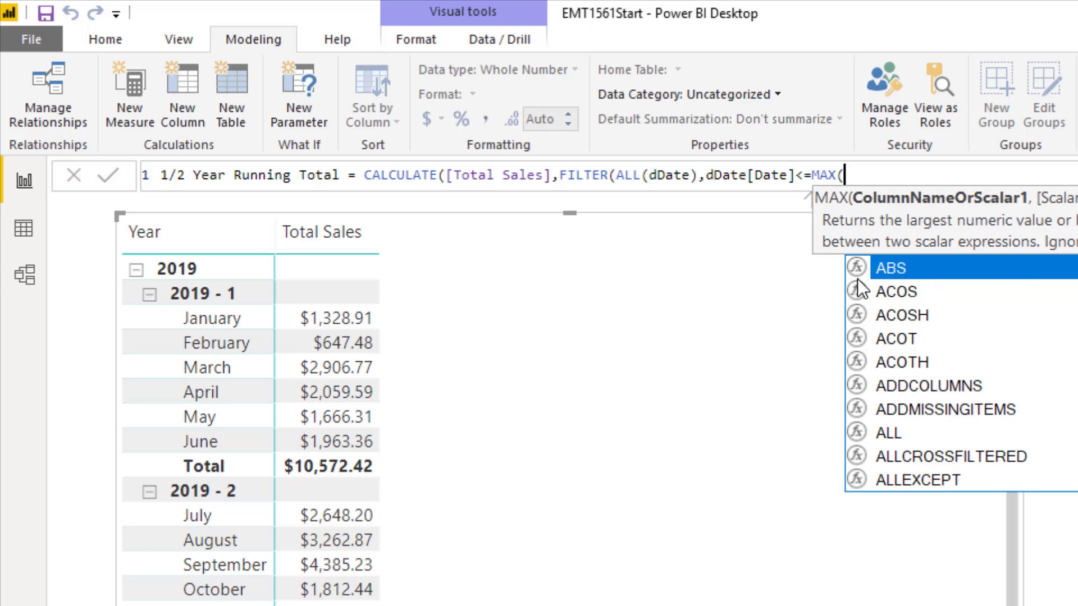
type("dd")
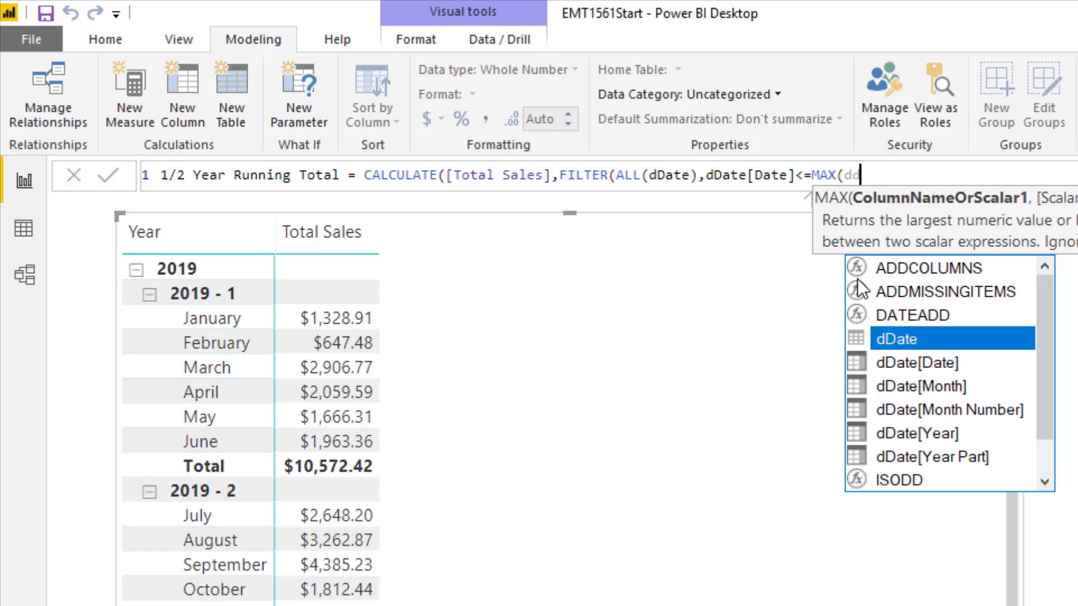
key("Tab")
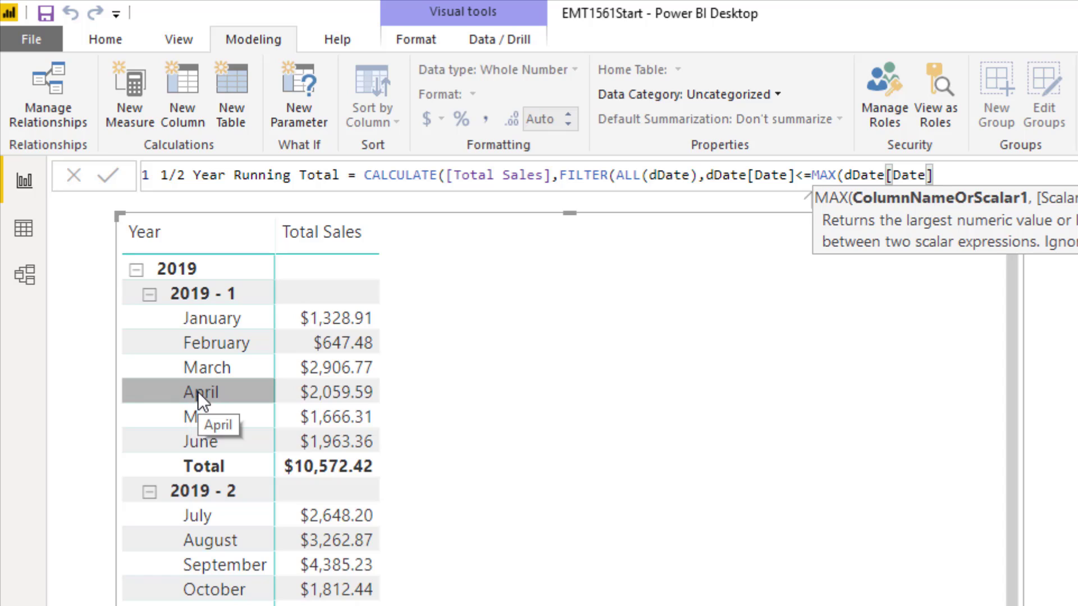
type(")")
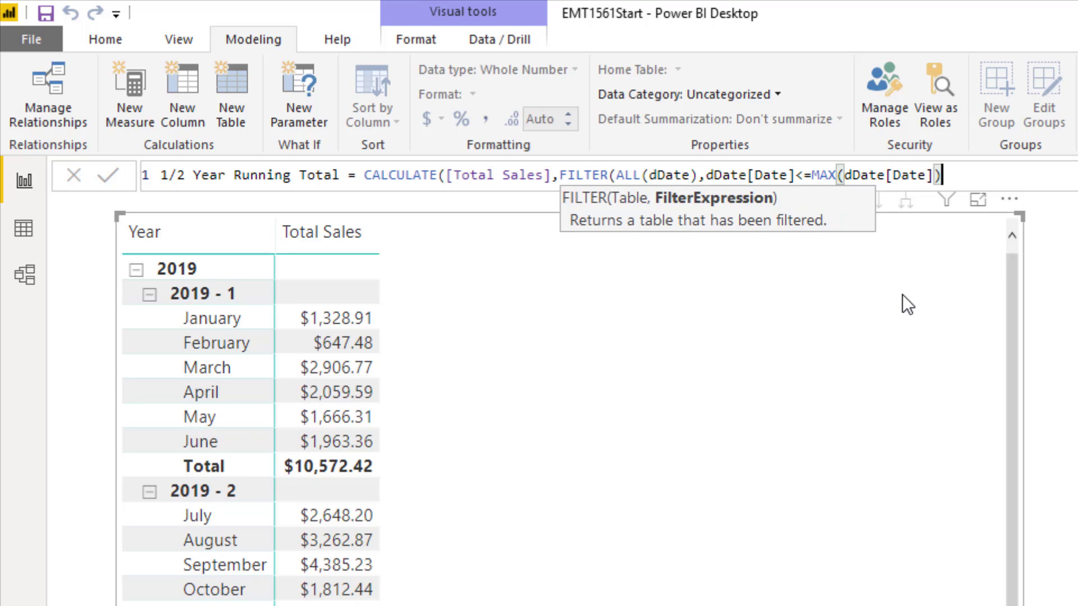
type(")")
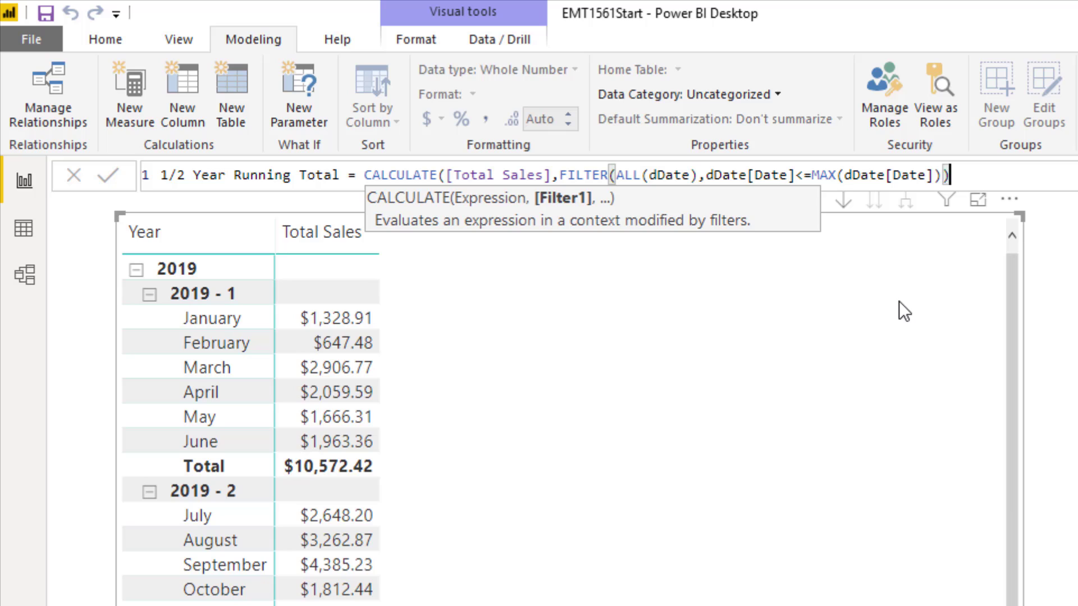
left_click_drag(560, 175, 950, 178)
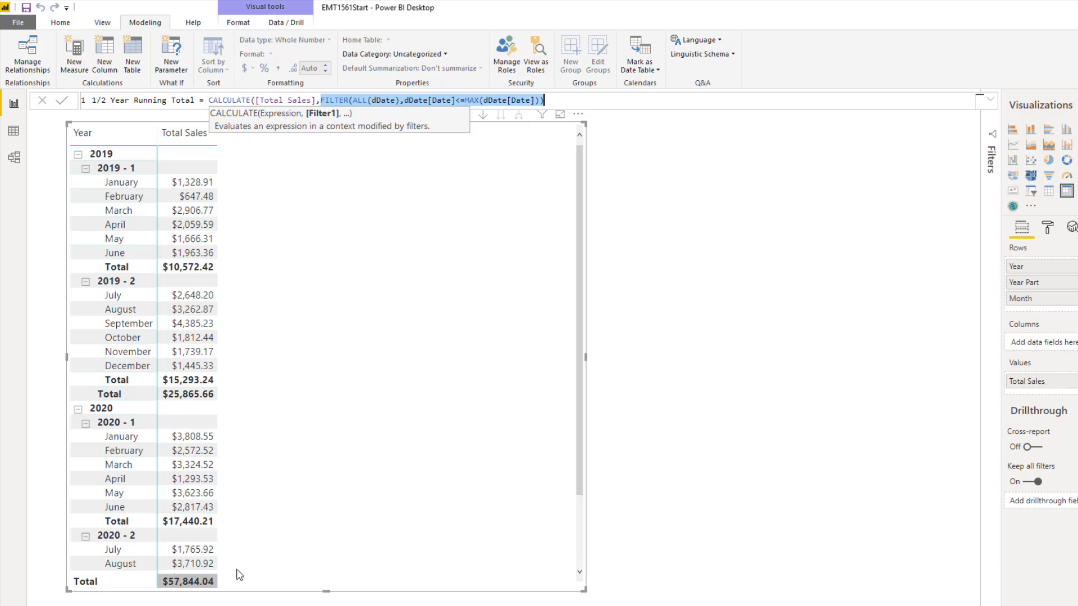
key("Right")
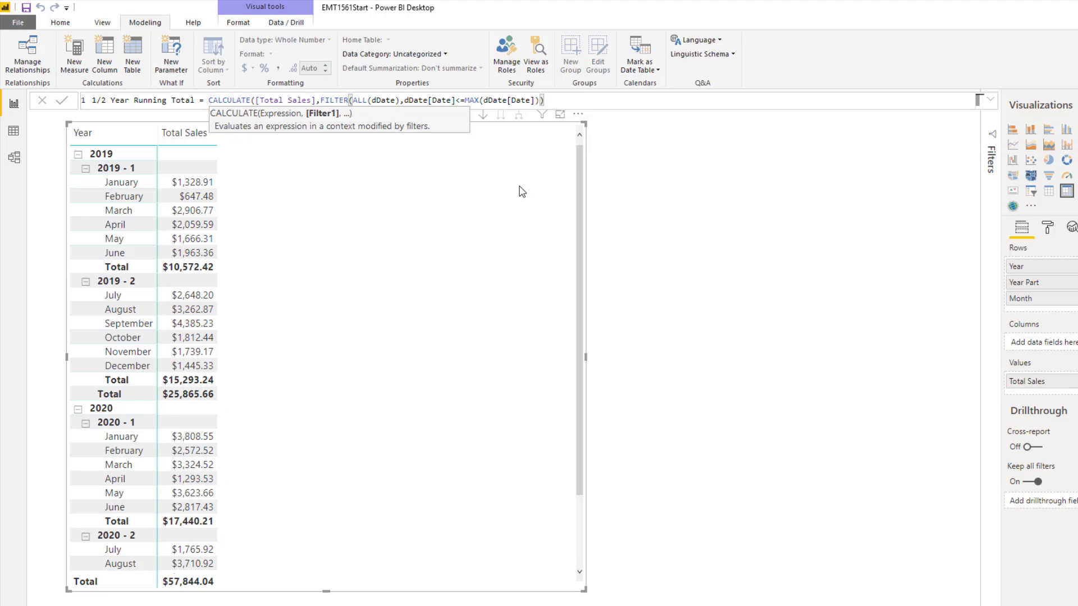
Commit the 1/2 Year Running Total measure and add it to the matrix
type(")")
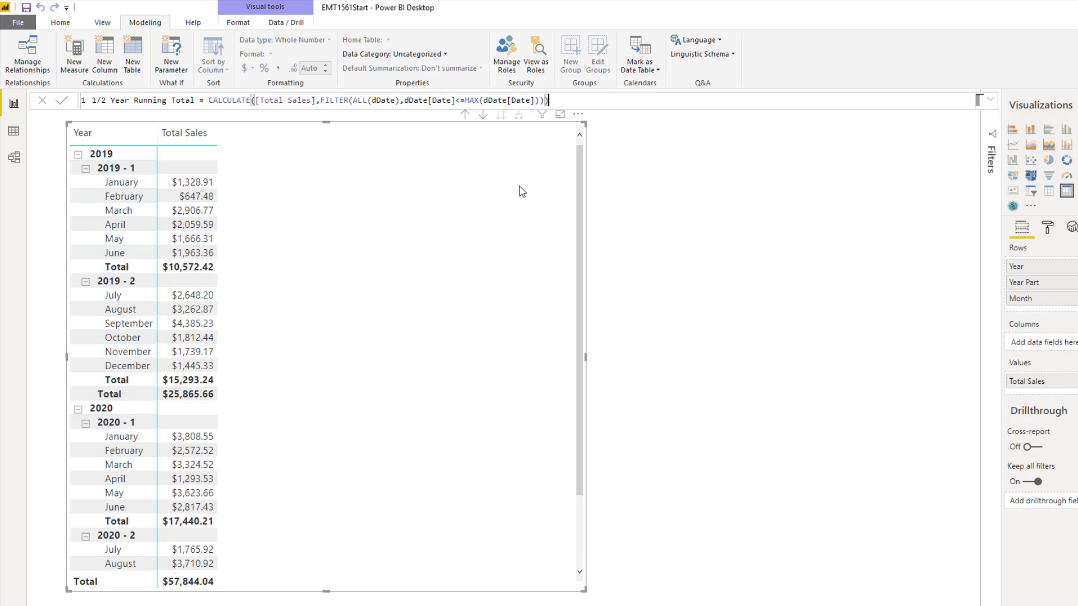
key("Return")
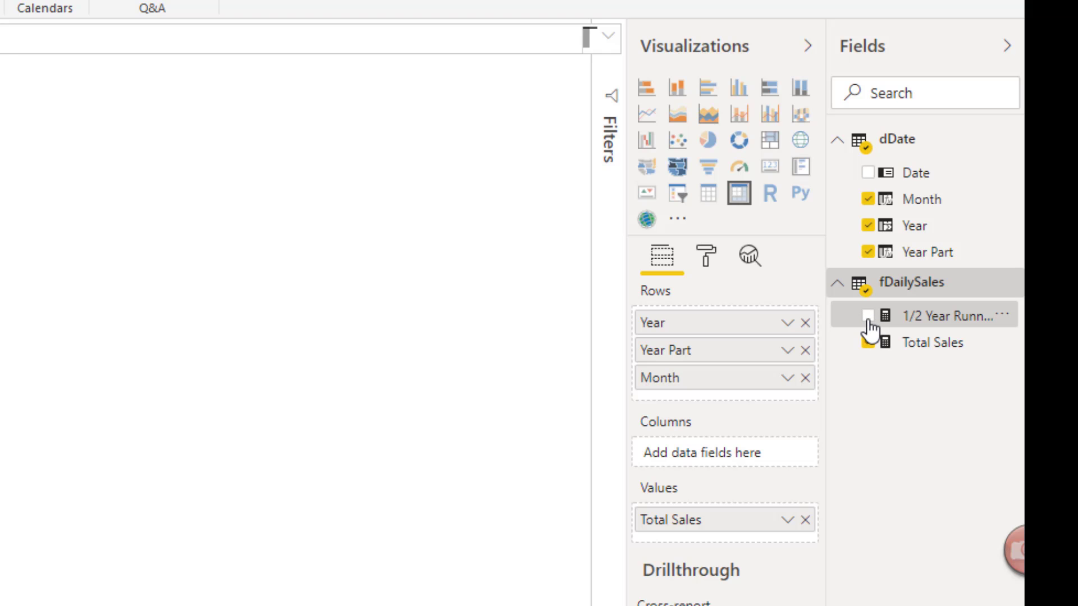
left_click(868, 317)
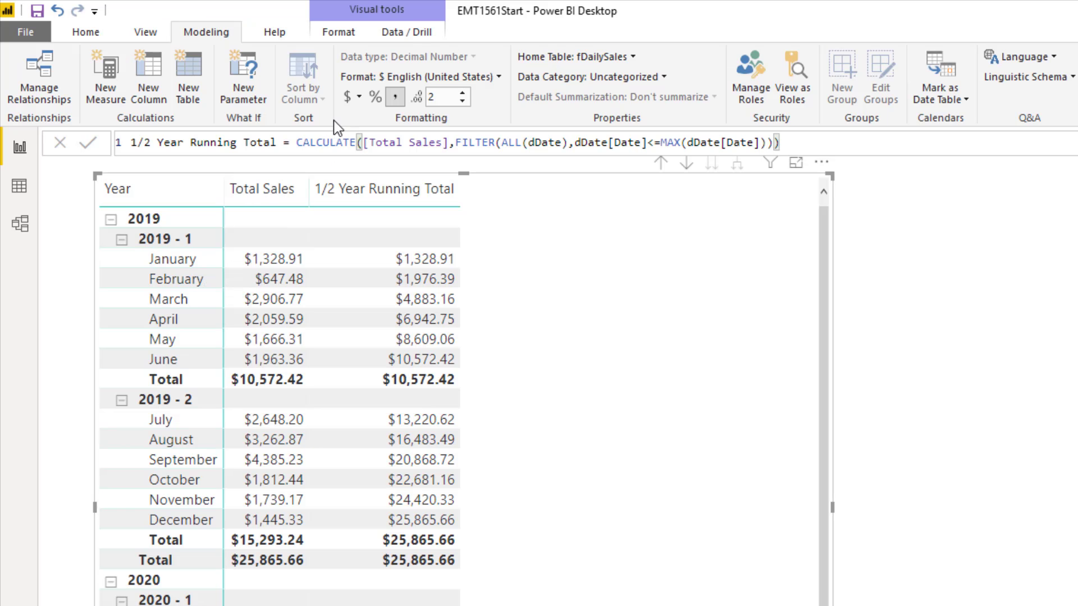
Add VALUES(dDate[Year Part]) as a second CALCULATE filter after the FILTER argument
left_click(469, 142)
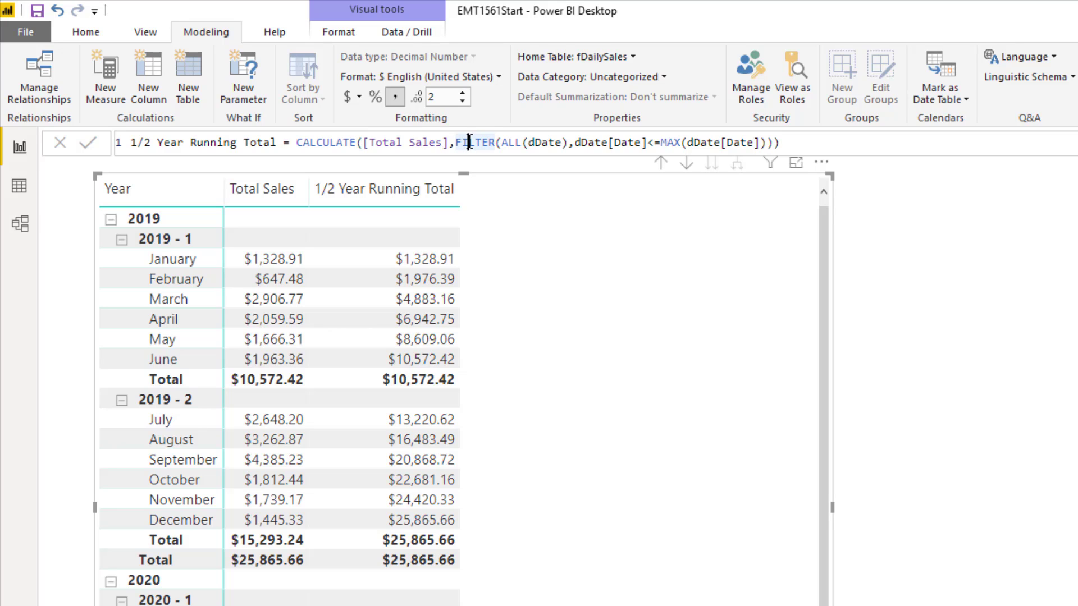
left_click(780, 142)
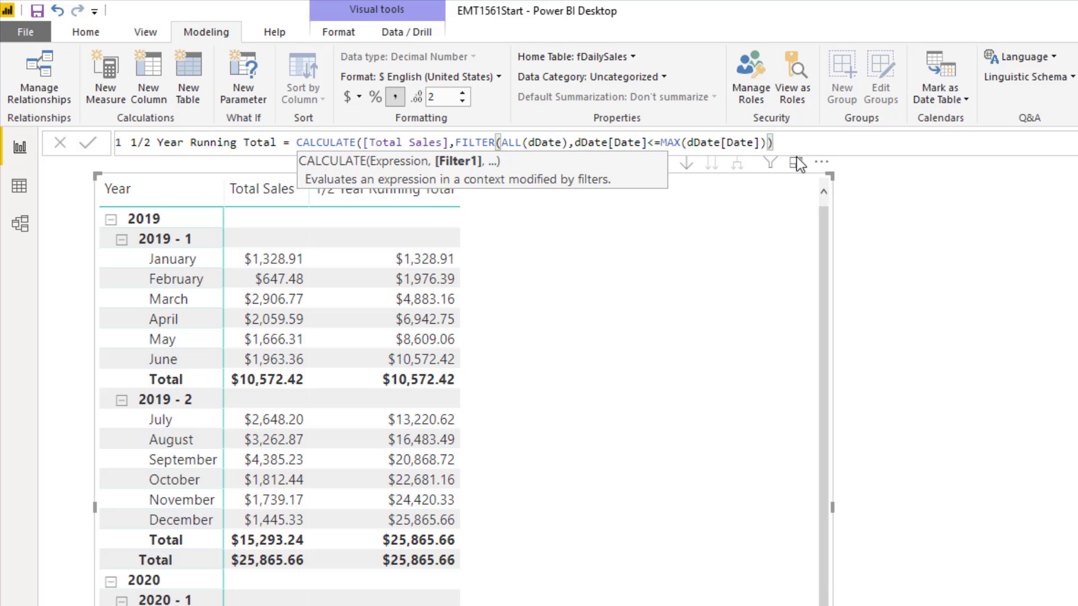
key("Left")
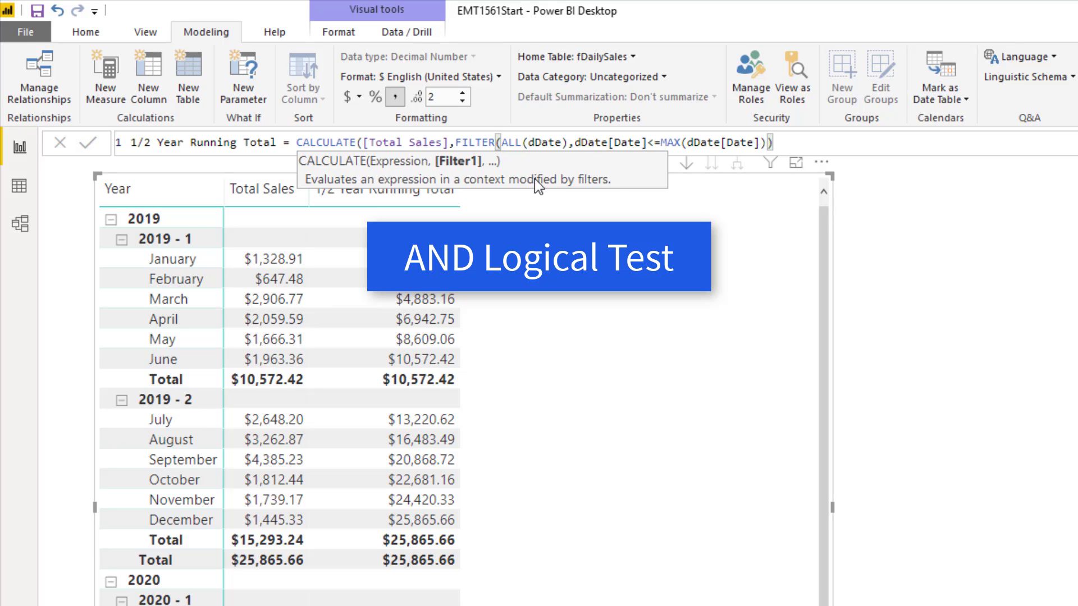
type(",")
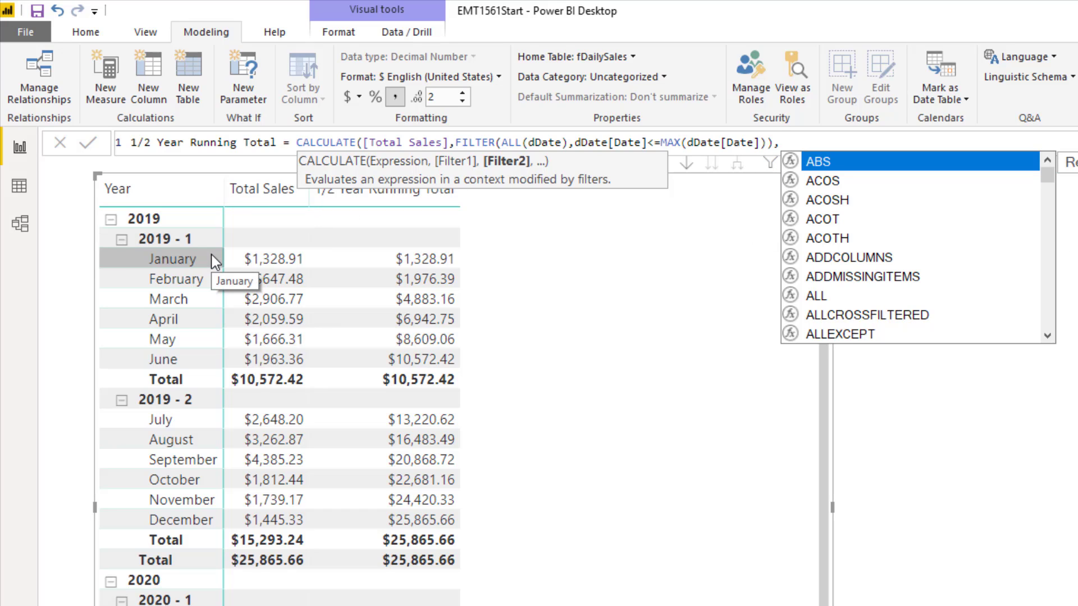
type("values")
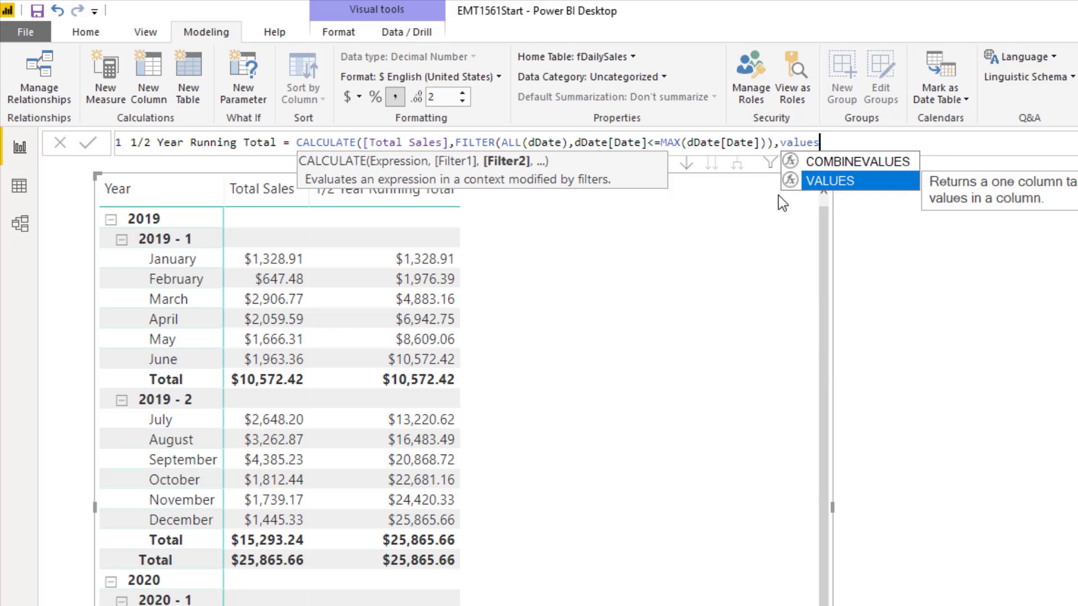
key("Tab")
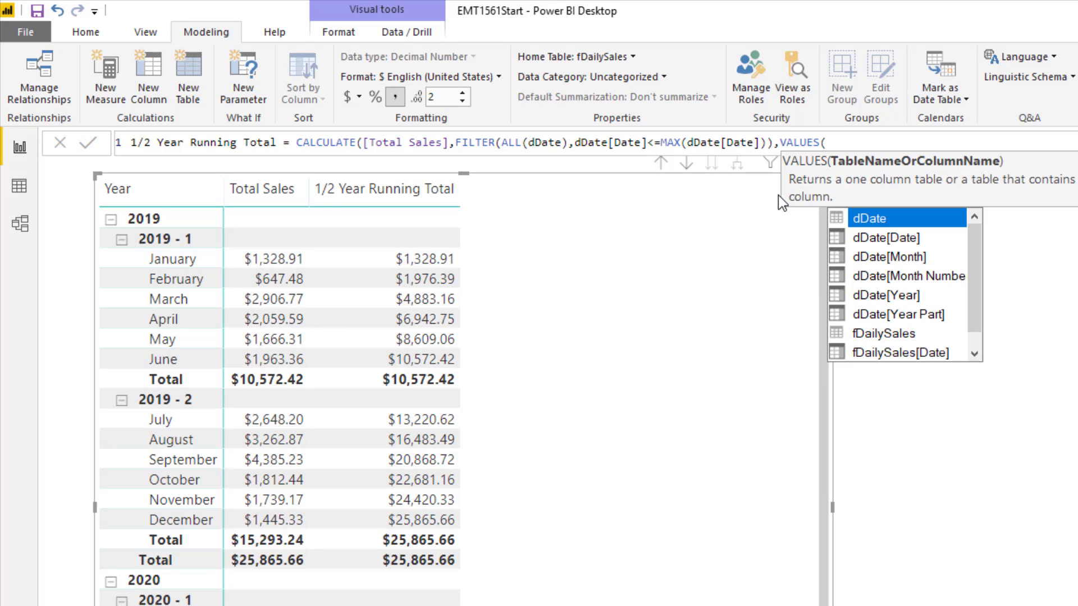
key("Down")
key("Down")
key("Down")
key("Down")
key("Down")
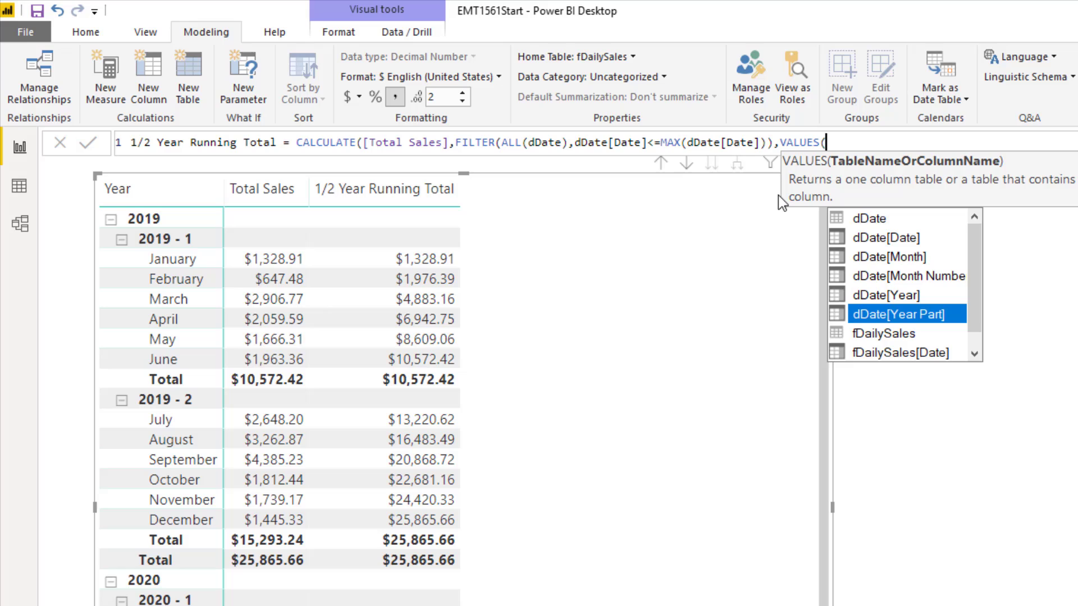
key("Tab")
type(")")
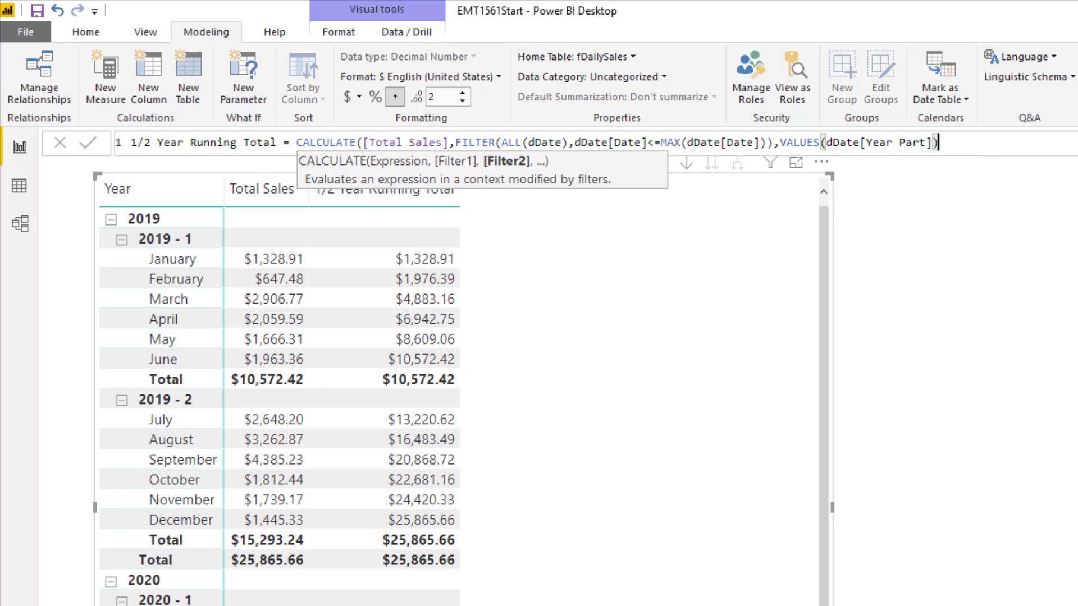
type(")")
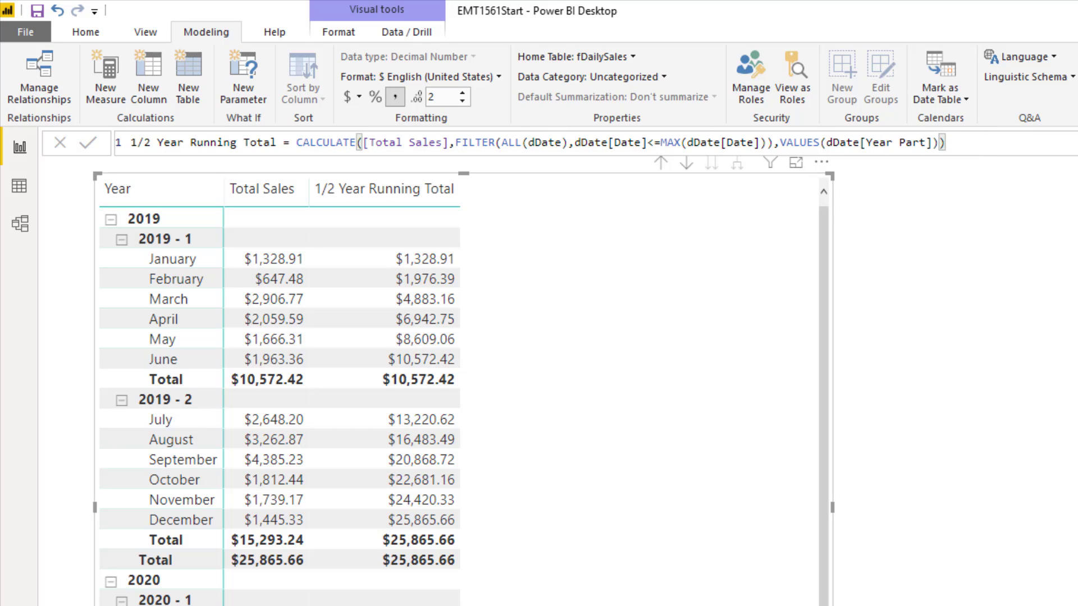
Commit the measure so July 2019 restarts at $2,648.20, reaching $15,293.24 by December
key("Return")
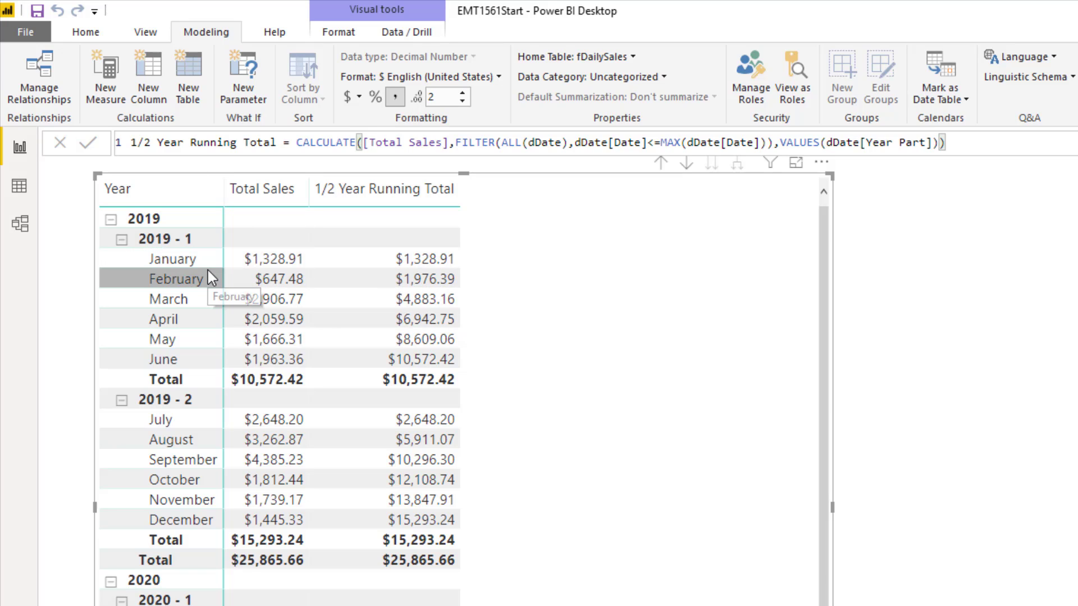
Wrap the whole formula in IF(ISFILTERED(dDate[Month]), …) with a closing bracket at the end
left_click(296, 143)
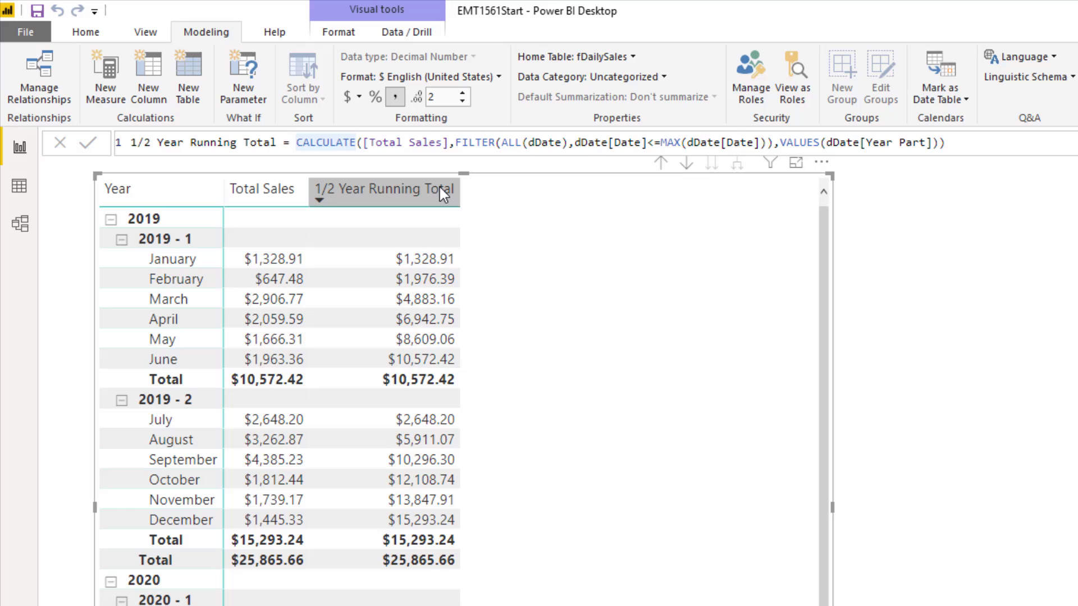
type("IF(is")
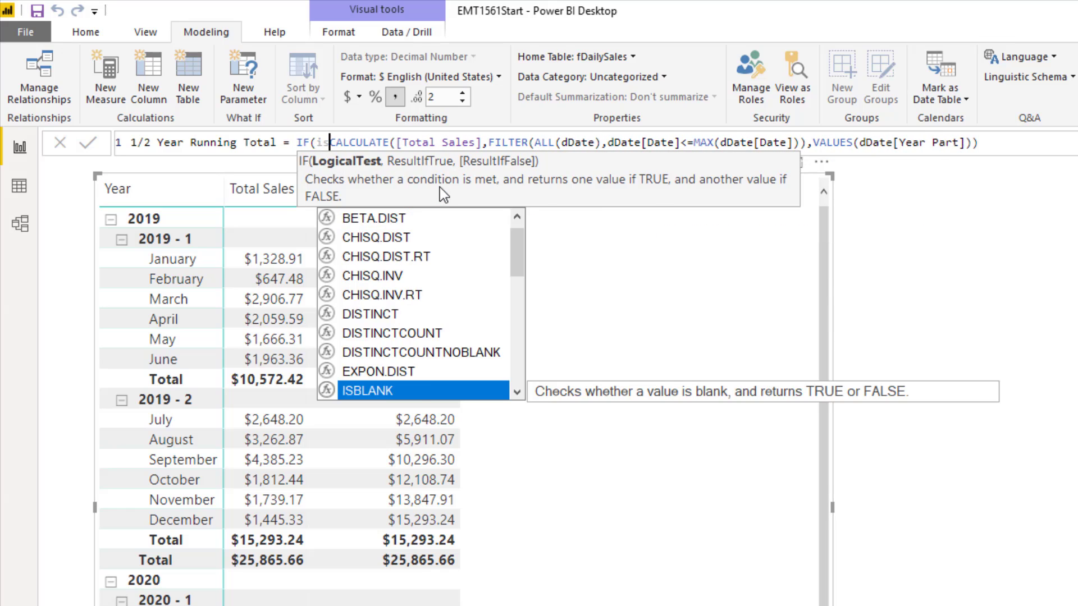
type("f")
key("Tab")
key("Down")
key("Down")
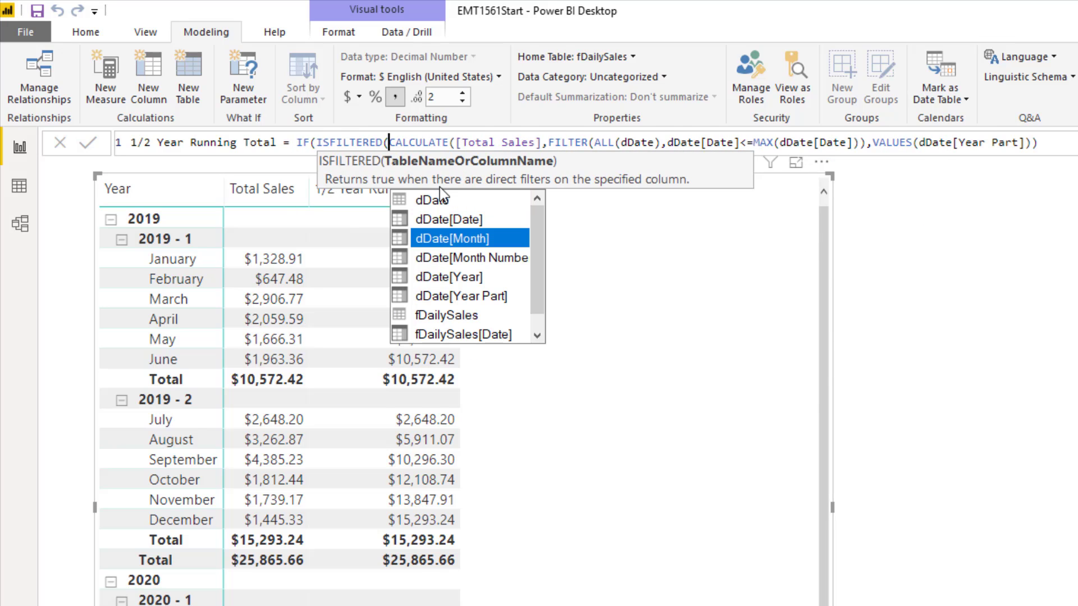
key("Down")
key("Up")
key("Tab")
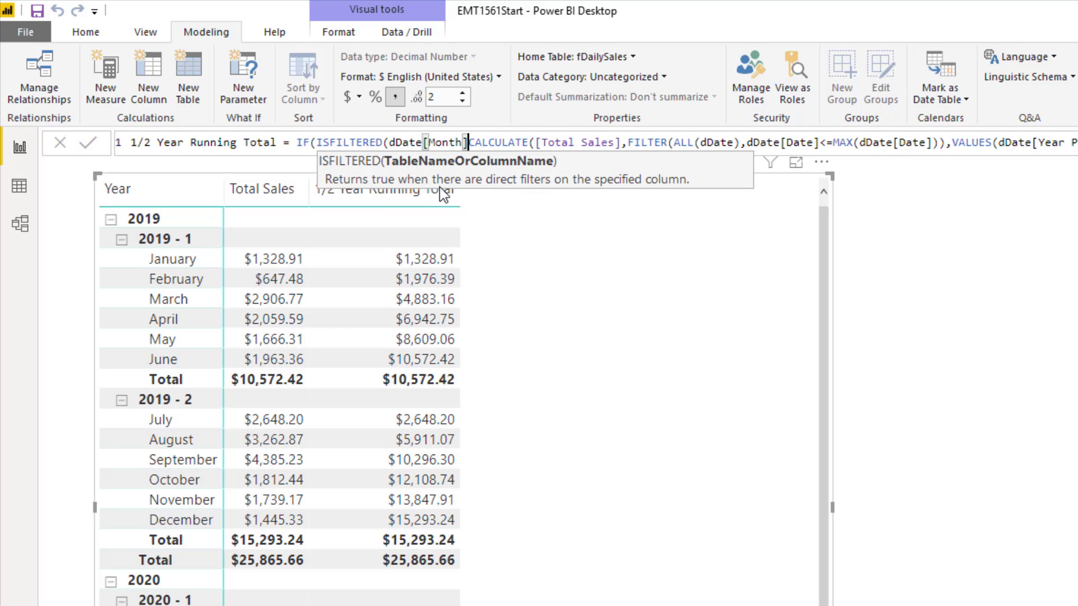
type(")")
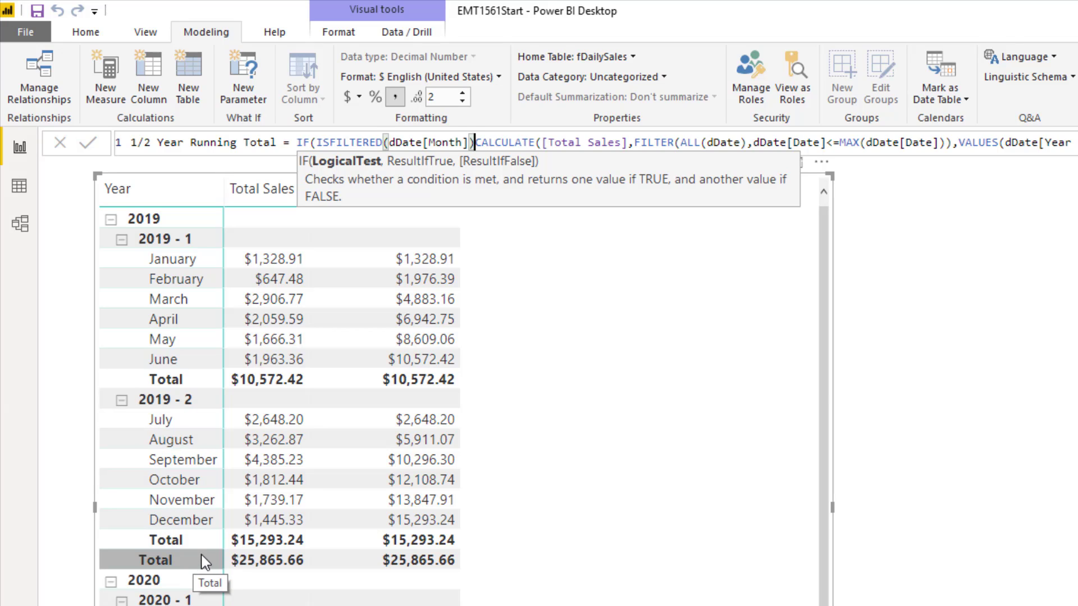
type(",")
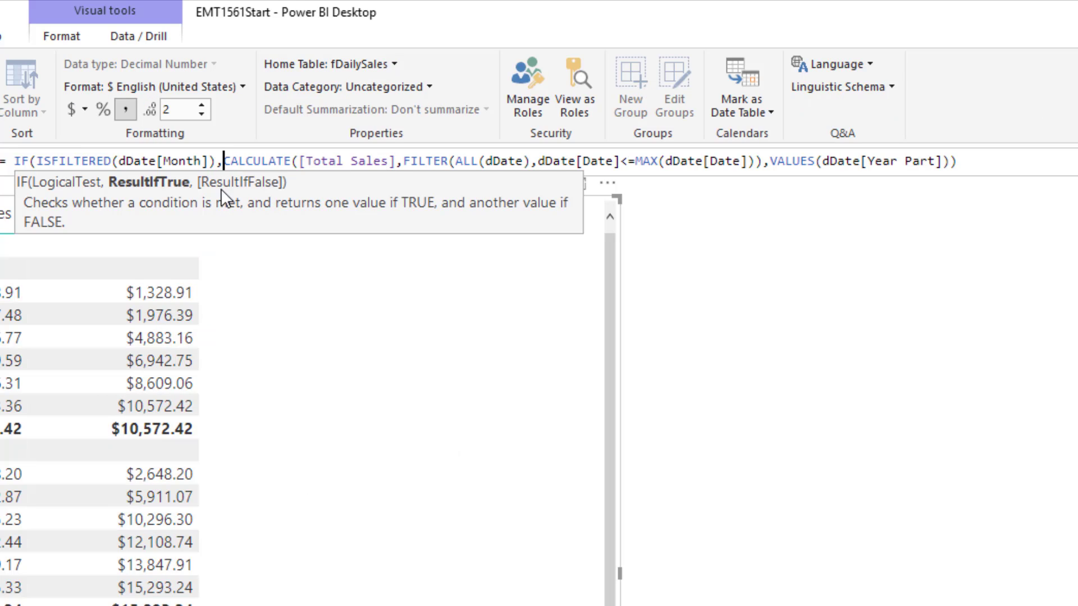
left_click(1006, 162)
type(")")
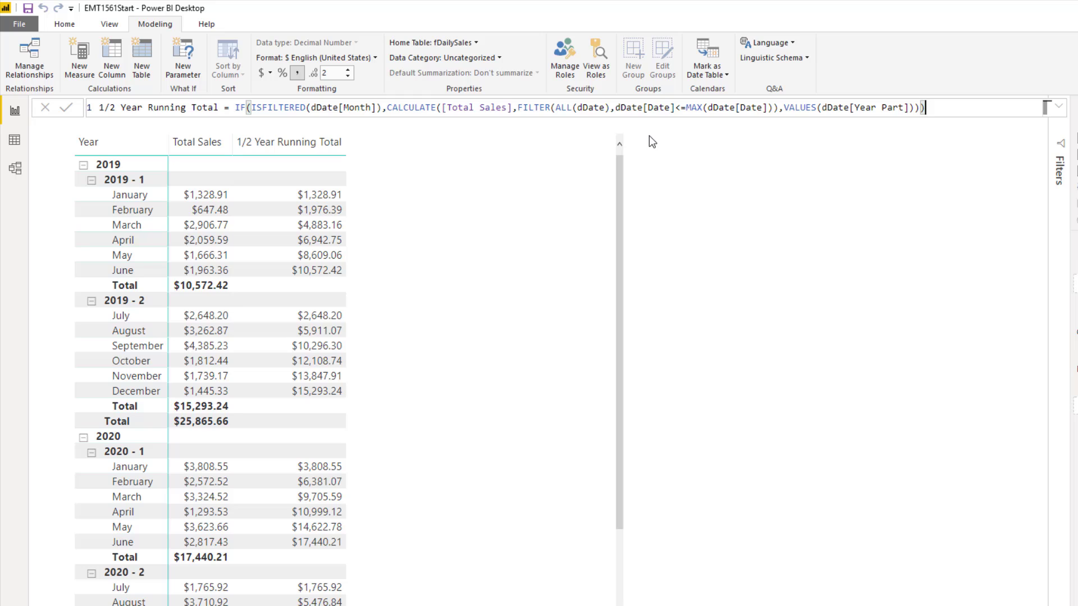
Expand the formula bar and put the IF and ISFILTERED parts on their own indented lines
left_click(1059, 112)
left_click(236, 107)
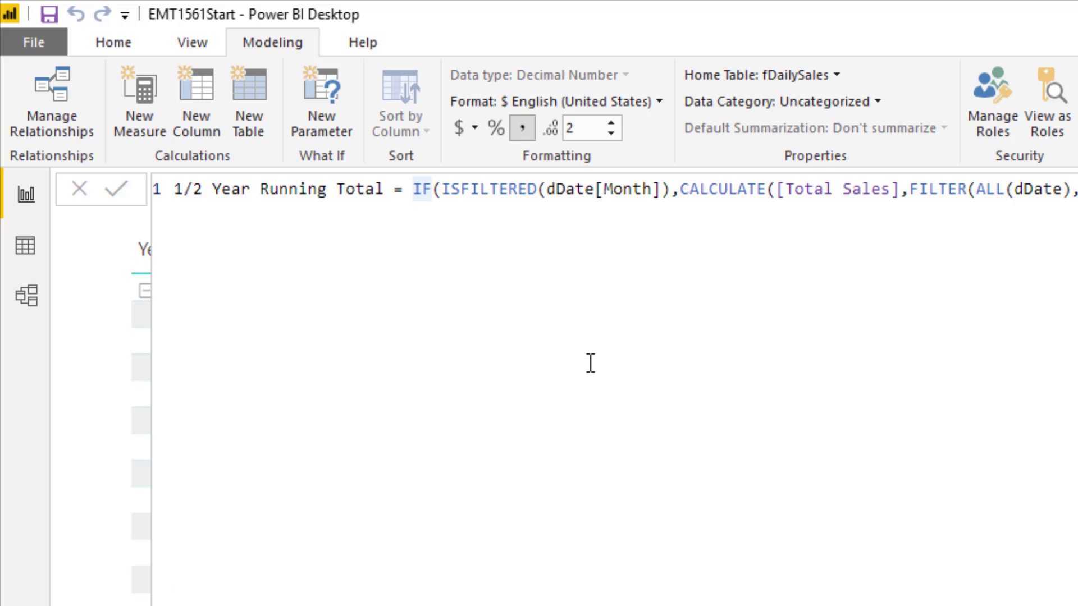
key("BackSpace")
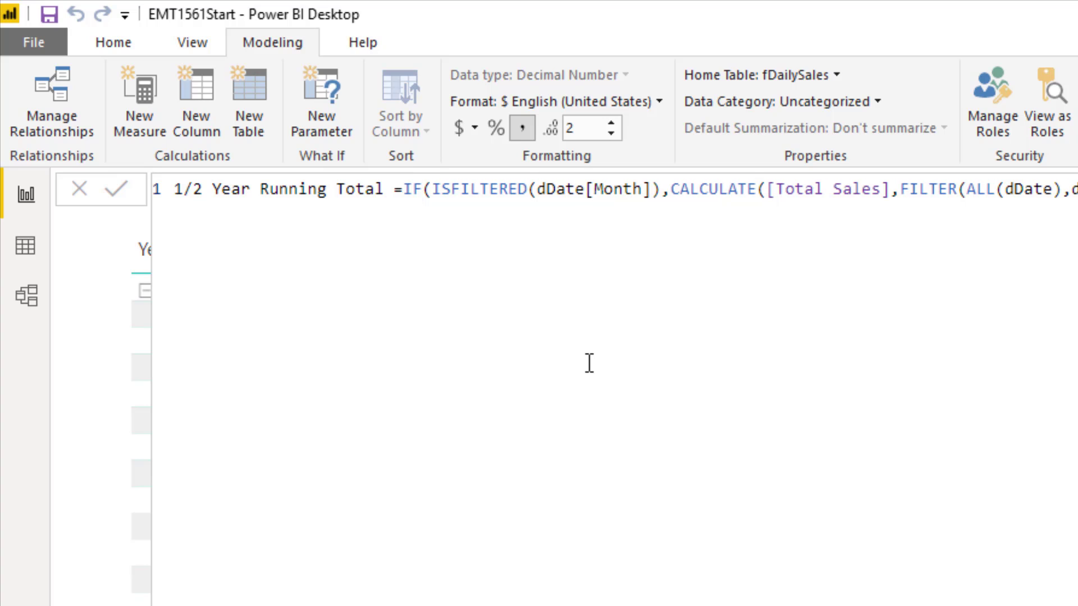
key("shift+Return")
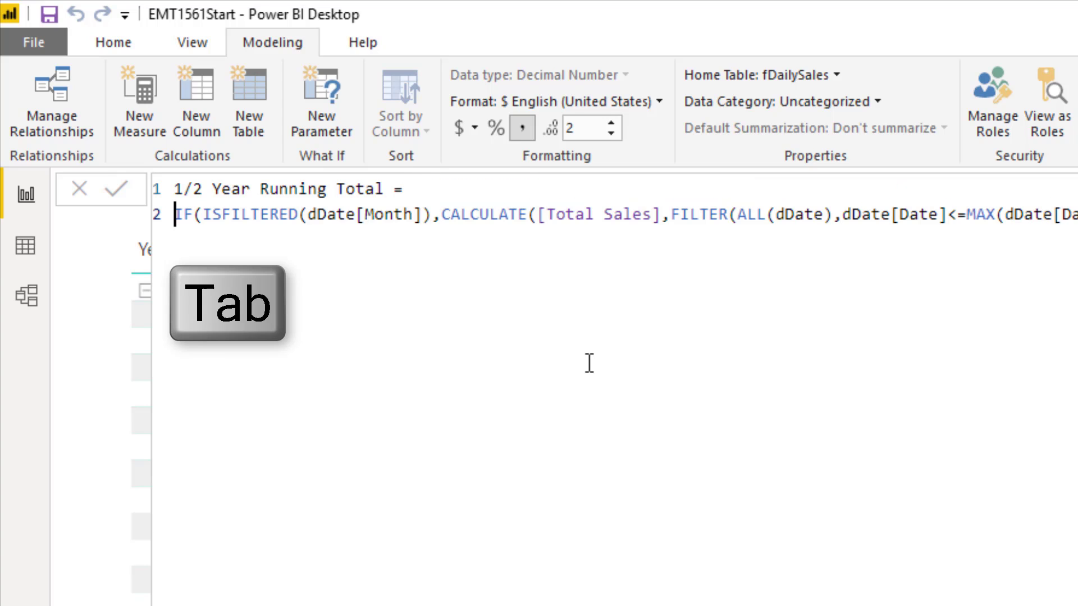
key("Tab")
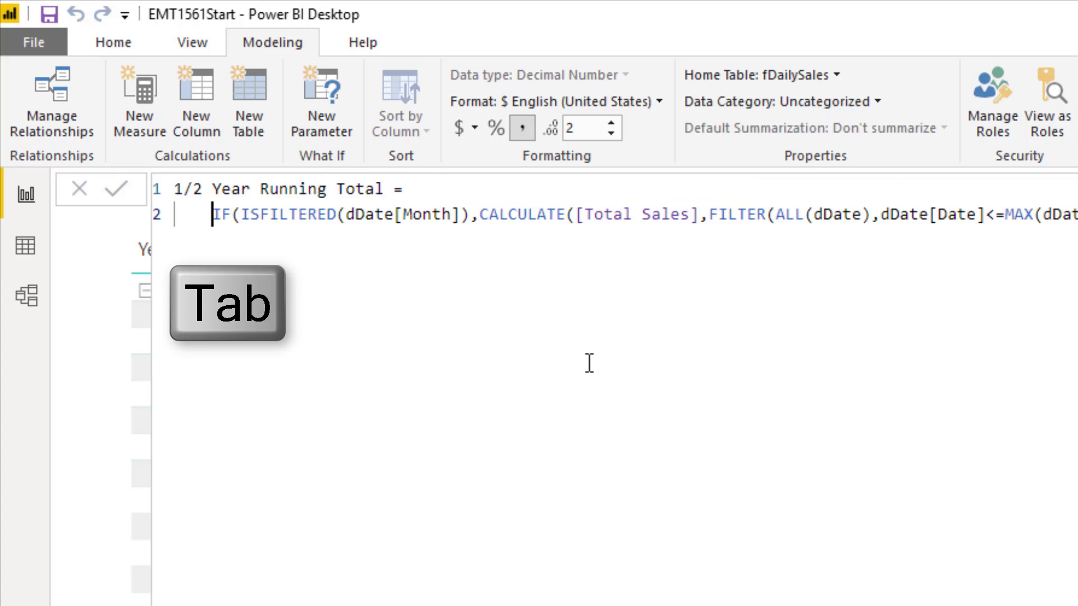
left_click(242, 223)
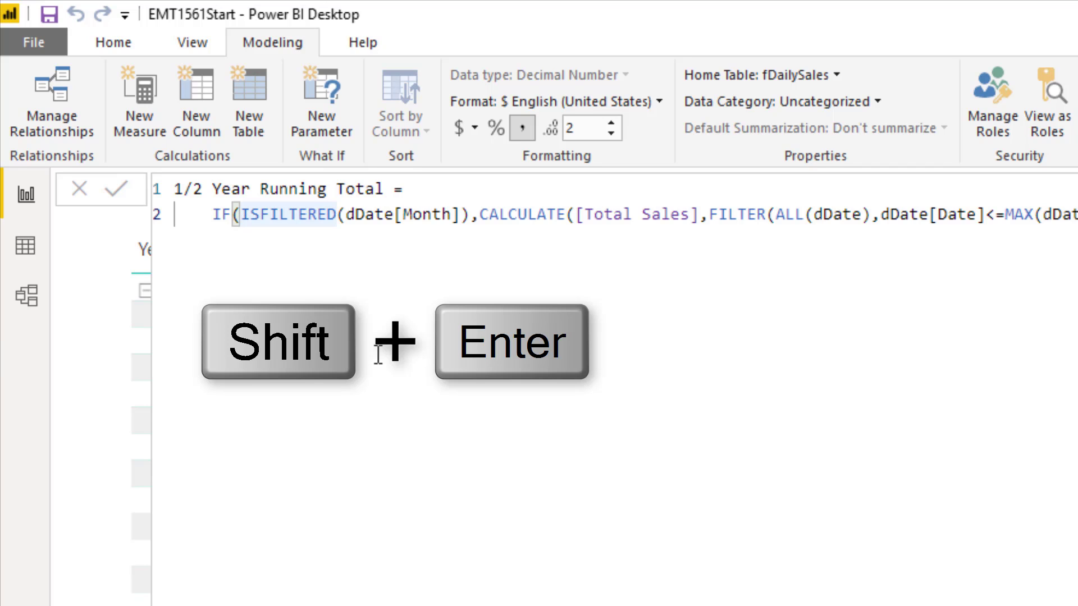
key("shift+Return")
key("Tab")
Split the CALCULATE arguments [Total Sales], FILTER and VALUES onto separate lines
left_click(489, 241)
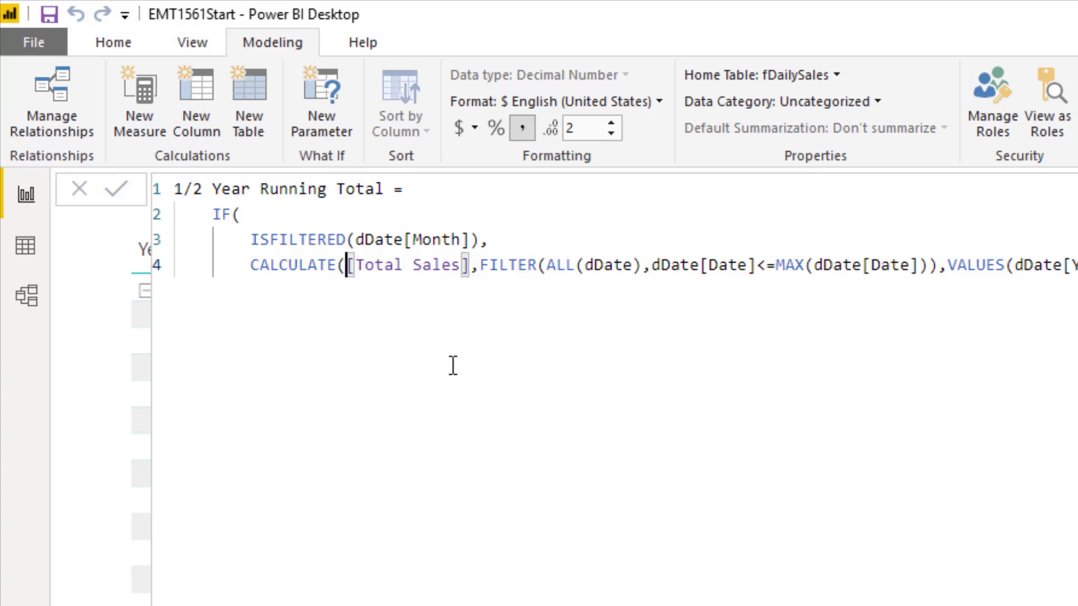
key("shift+Return")
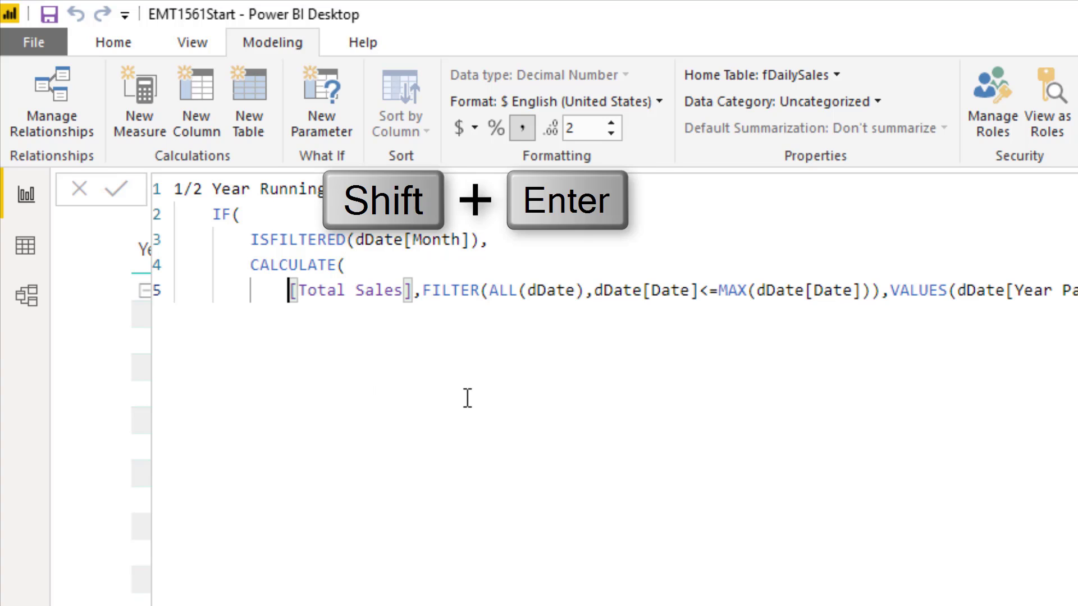
left_click(422, 293)
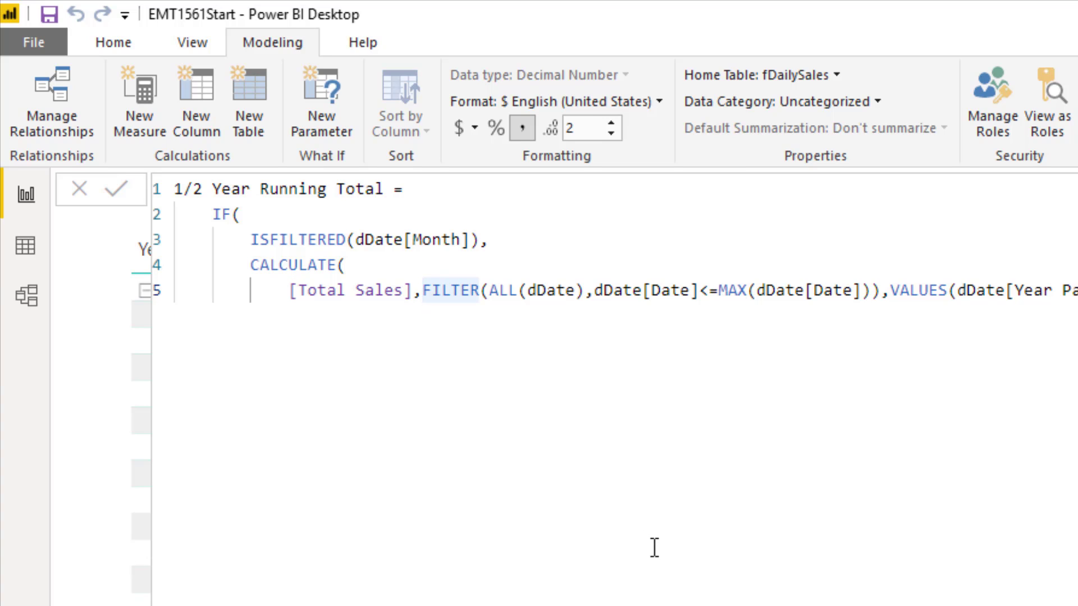
key("shift+Return")
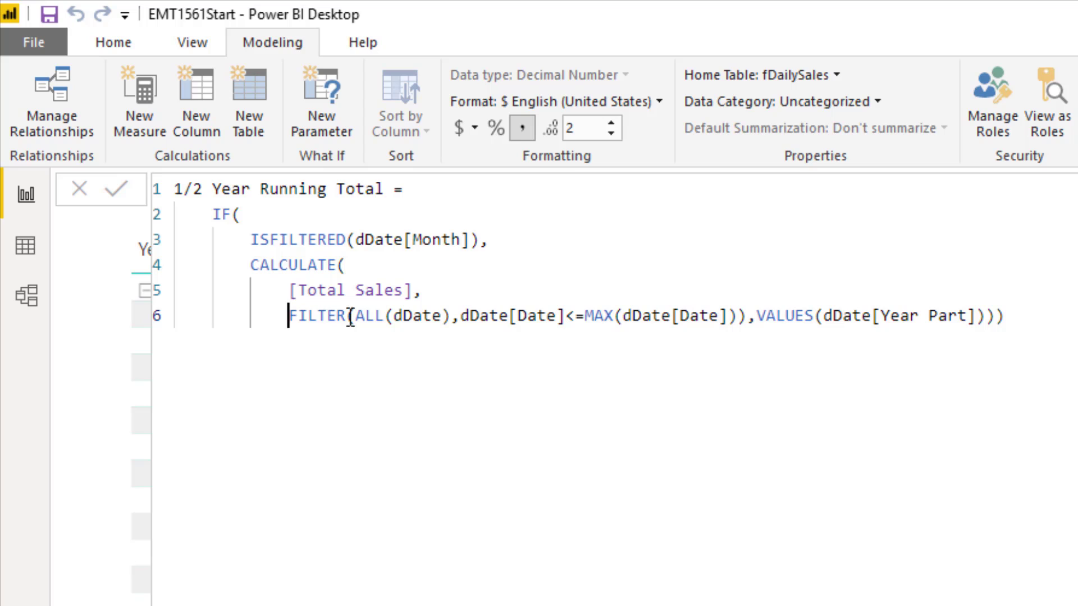
left_click(754, 321)
key("shift+Return")
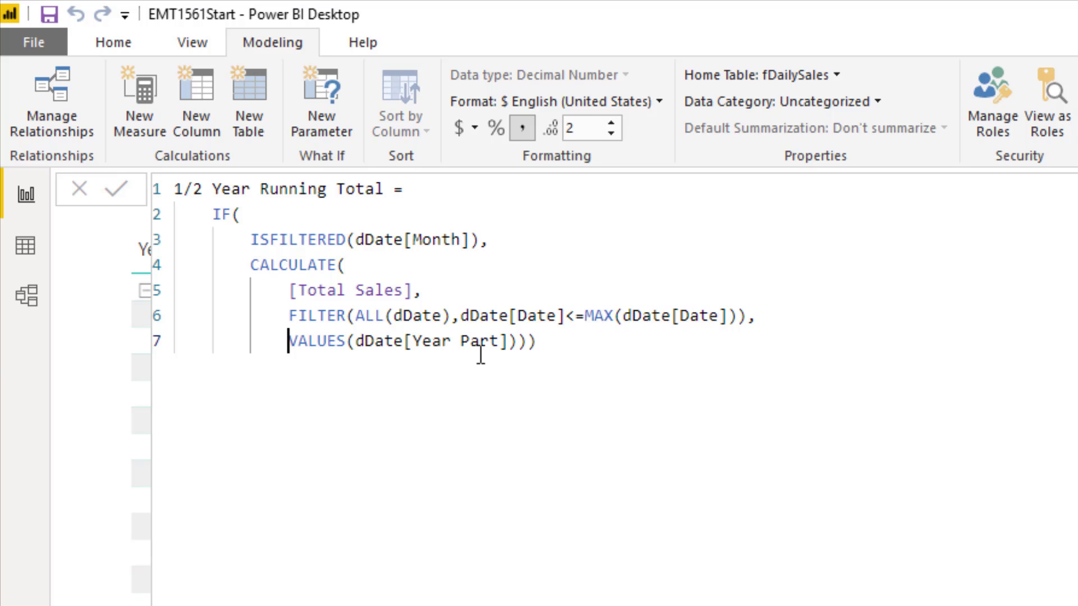
Fix the closing parentheses on the last two lines, then show the dDate table's Year Part data
left_click(582, 347)
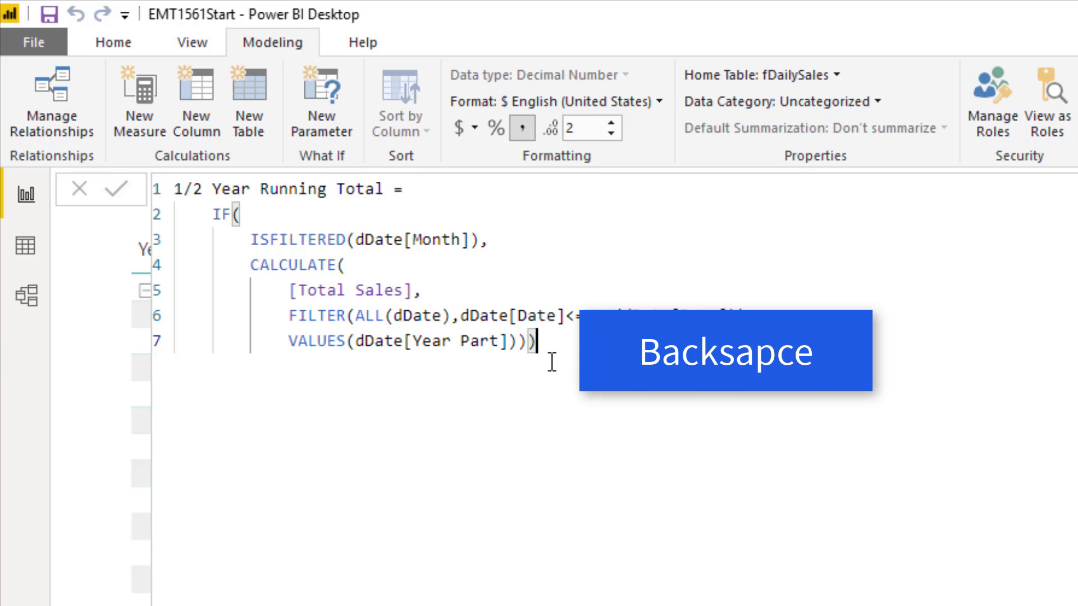
key("BackSpace")
key("BackSpace")
key("shift+Return")
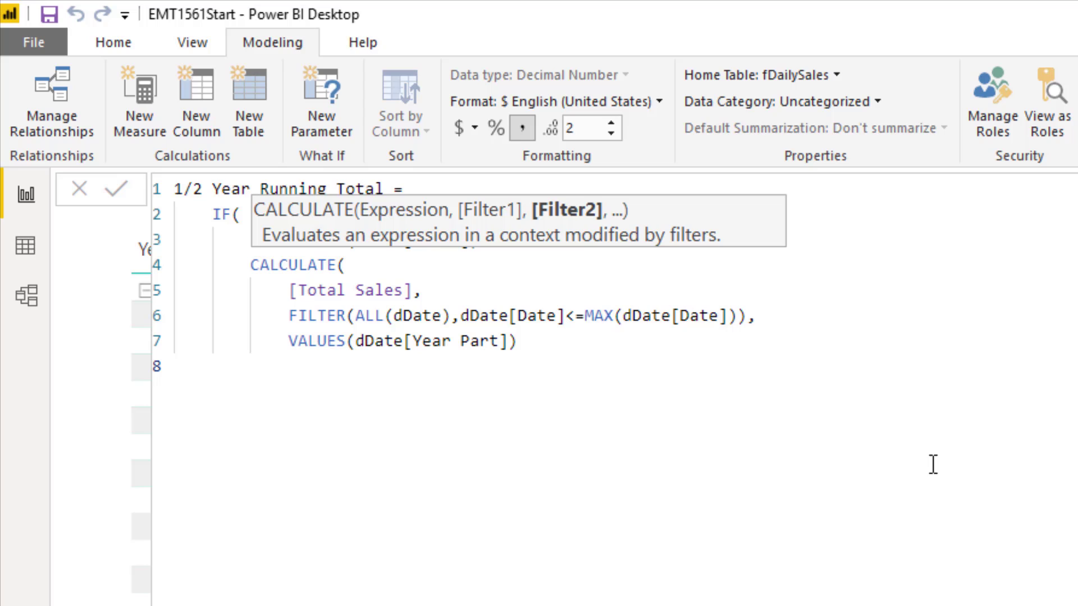
type(")")
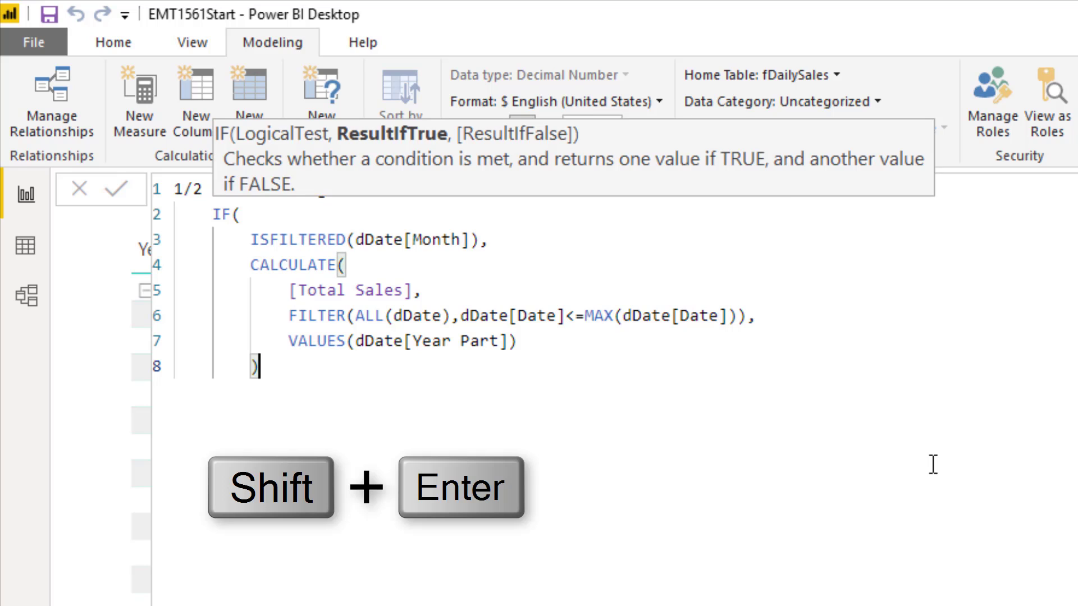
key("shift+Return")
key("BackSpace")
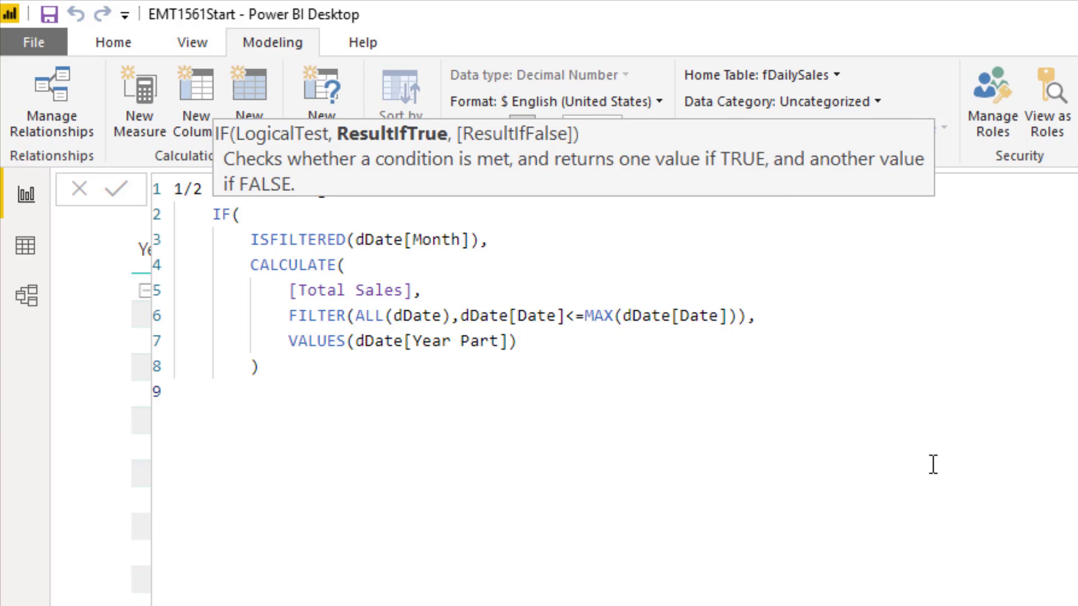
type(")")
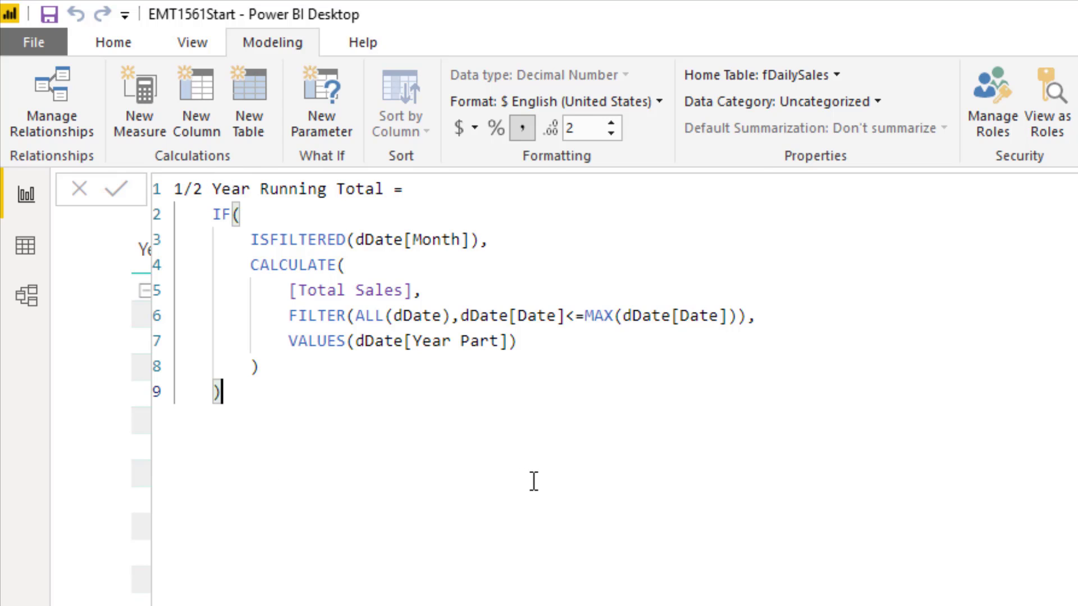
left_click(28, 250)
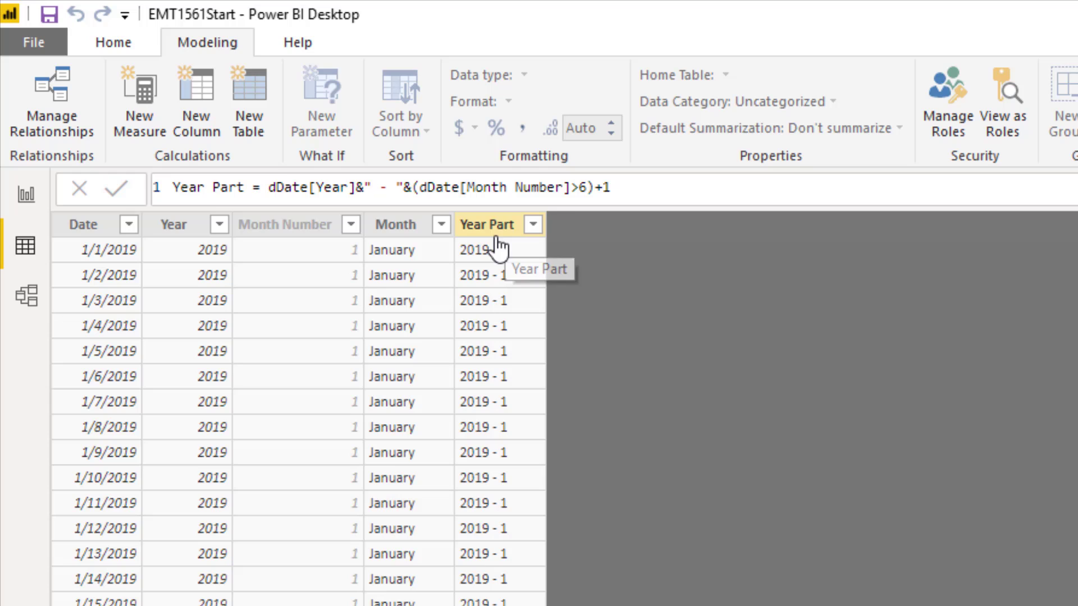